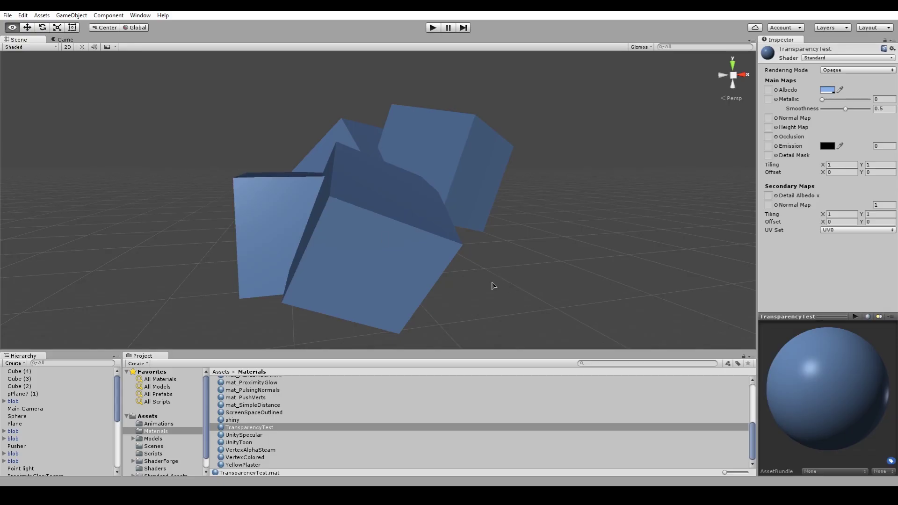
# - Set the TransparencyTest material's rendering mode to Transparent and inspect the overlapping cubes from several sides
pyautogui.keyDown('alt'); pyautogui.moveTo(491, 285); pyautogui.dragTo(653, 242); pyautogui.keyUp('alt')
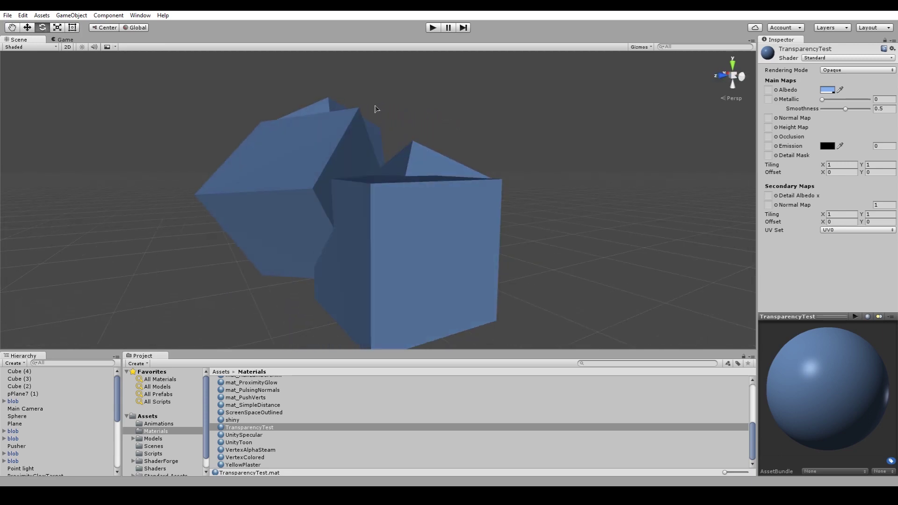
pyautogui.click(336, 106)
pyautogui.keyDown('alt'); pyautogui.moveTo(527, 136); pyautogui.dragTo(453, 113); pyautogui.keyUp('alt')
pyautogui.click(453, 113)
pyautogui.keyDown('alt'); pyautogui.moveTo(539, 160); pyautogui.dragTo(503, 176); pyautogui.keyUp('alt')
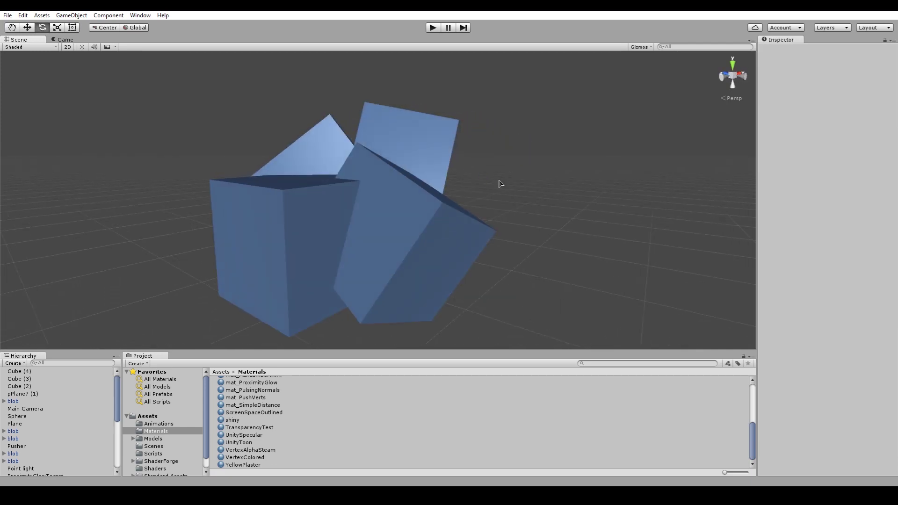
pyautogui.click(265, 428)
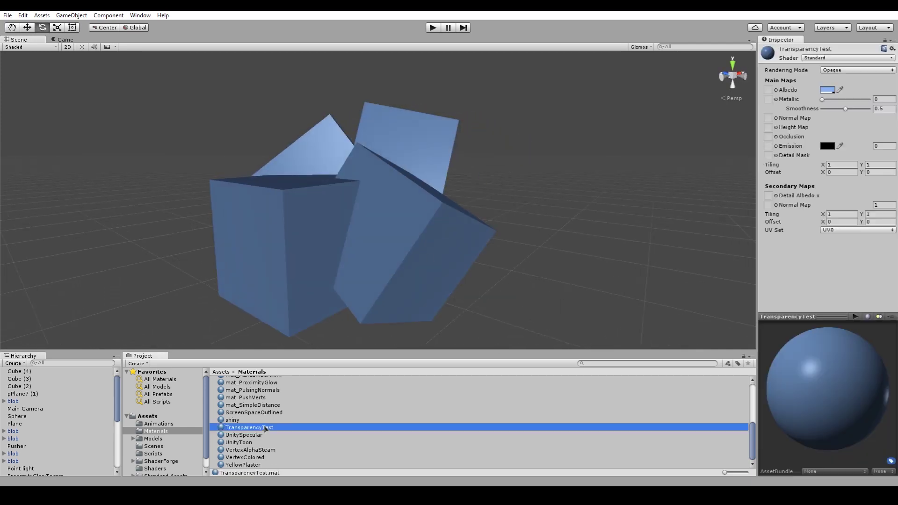
pyautogui.click(861, 72)
pyautogui.click(857, 111)
pyautogui.click(564, 146)
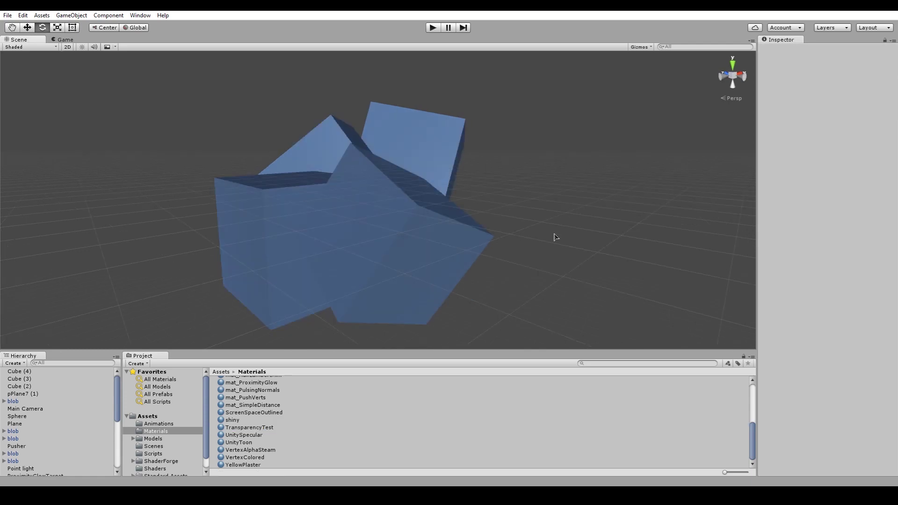
pyautogui.keyDown('alt'); pyautogui.moveTo(556, 237); pyautogui.dragTo(497, 212); pyautogui.keyUp('alt')
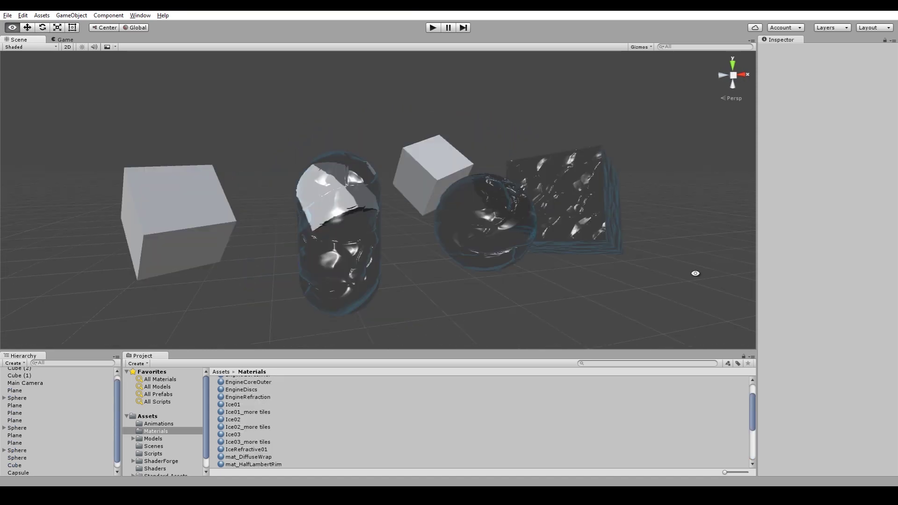
# - Inspect the refractive ice shapes from several sides and examine the IceRefractive01 material of the ice cube
pyautogui.keyDown('alt'); pyautogui.moveTo(696, 273); pyautogui.dragTo(519, 268); pyautogui.keyUp('alt')
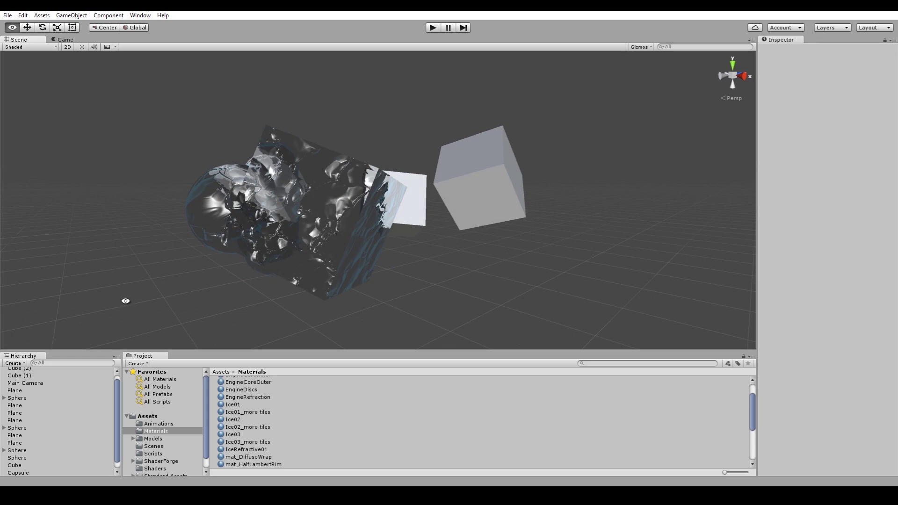
pyautogui.keyDown('alt'); pyautogui.moveTo(127, 301); pyautogui.dragTo(221, 295); pyautogui.keyUp('alt')
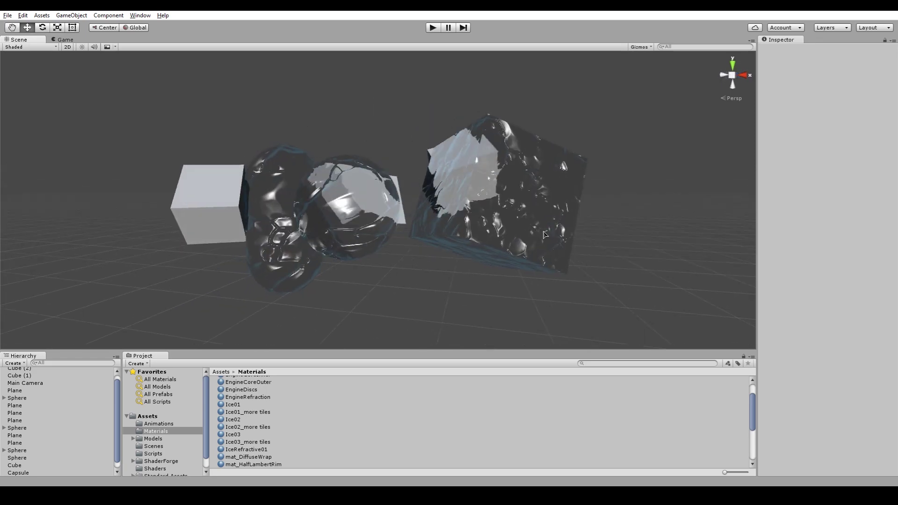
pyautogui.click(544, 233)
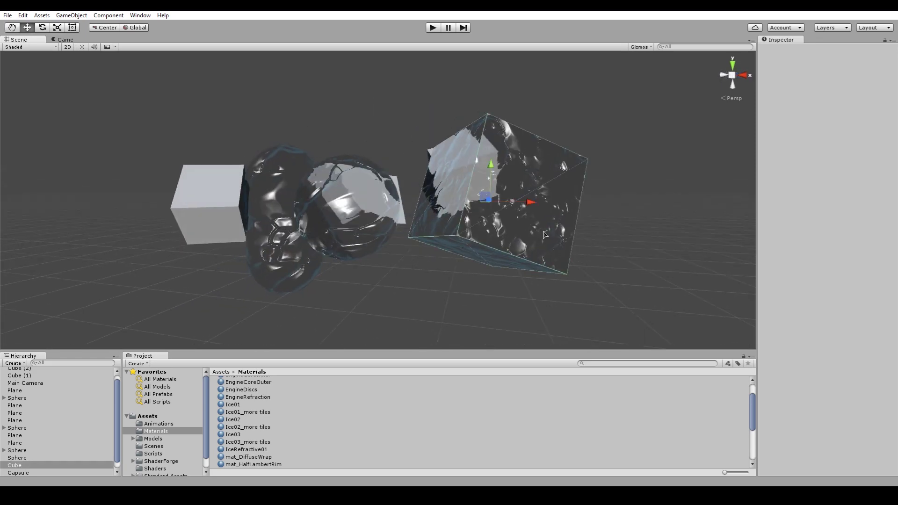
pyautogui.click(762, 264)
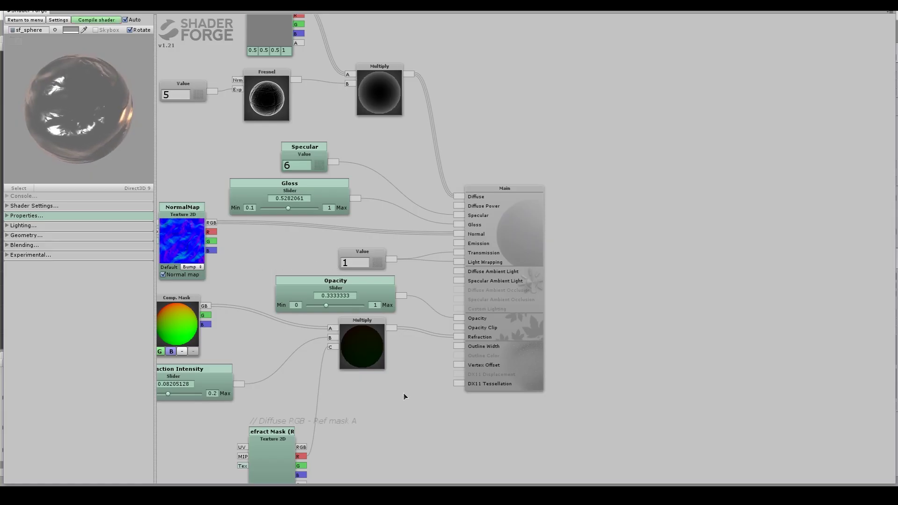
# - Select the group of nodes feeding the Refraction input in the ice shader graph, including Refraction Intensity and the refraction mask
pyautogui.moveTo(403, 393); pyautogui.dragTo(488, 357)
pyautogui.moveTo(358, 401); pyautogui.dragTo(393, 363)
pyautogui.moveTo(286, 405); pyautogui.dragTo(379, 397)
pyautogui.keyDown('alt'); pyautogui.moveTo(213, 409); pyautogui.dragTo(565, 289); pyautogui.keyUp('alt')
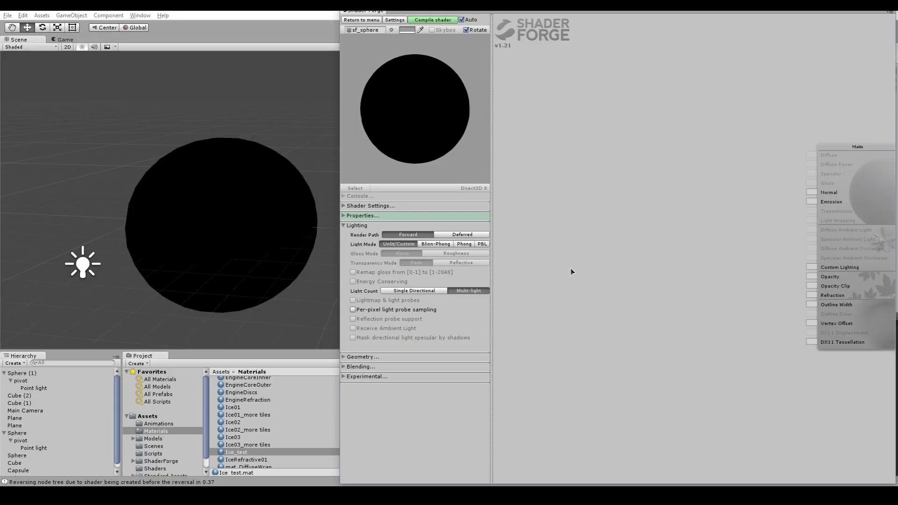
# - Add a Normal Direction node and a Light Direction node to the shader graph, with Light Direction above
pyautogui.rightClick(571, 268)
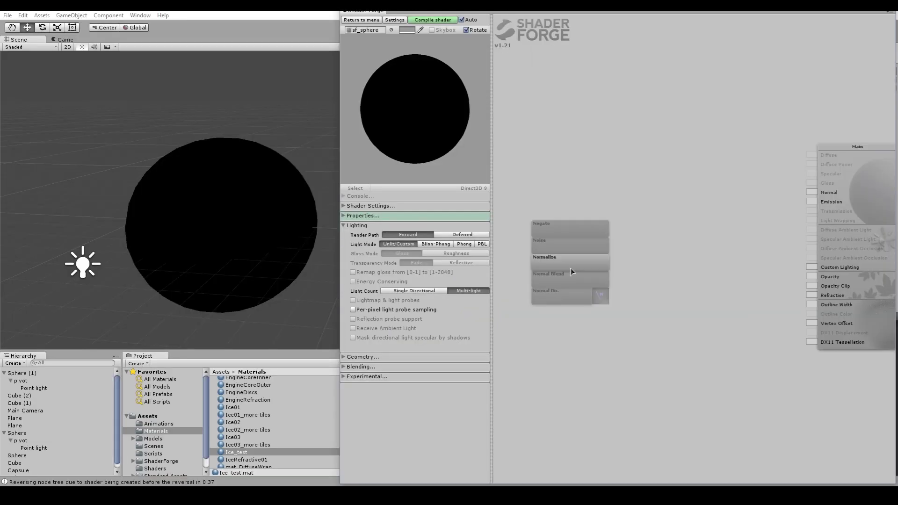
pyautogui.click(558, 297)
pyautogui.press('l')
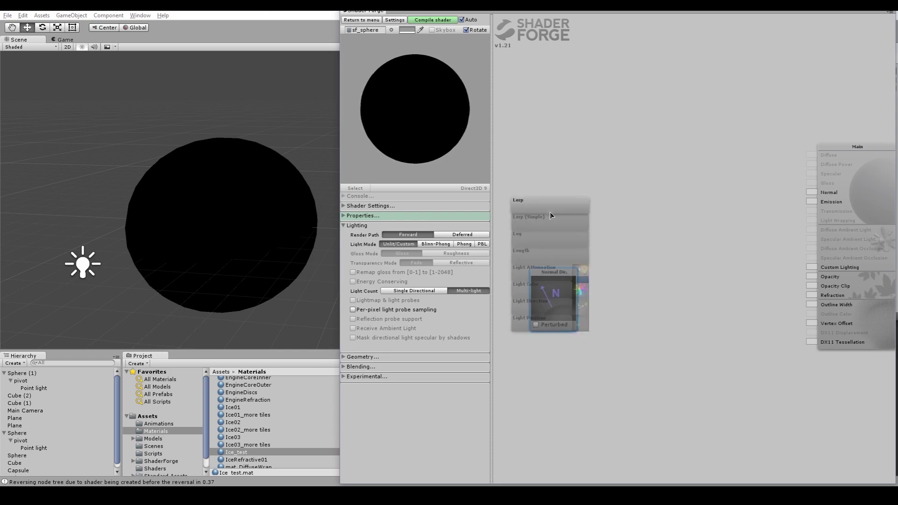
pyautogui.click(515, 311)
pyautogui.moveTo(520, 309); pyautogui.dragTo(552, 225)
pyautogui.moveTo(508, 183)
pyautogui.mouseDown(button='middle')
pyautogui.moveTo(546, 181)
pyautogui.moveTo(525, 182)
pyautogui.mouseUp(button='middle')
# - Add a Dot Product node combining the light and normal directions and connect its output to Custom Lighting
pyautogui.press('d')
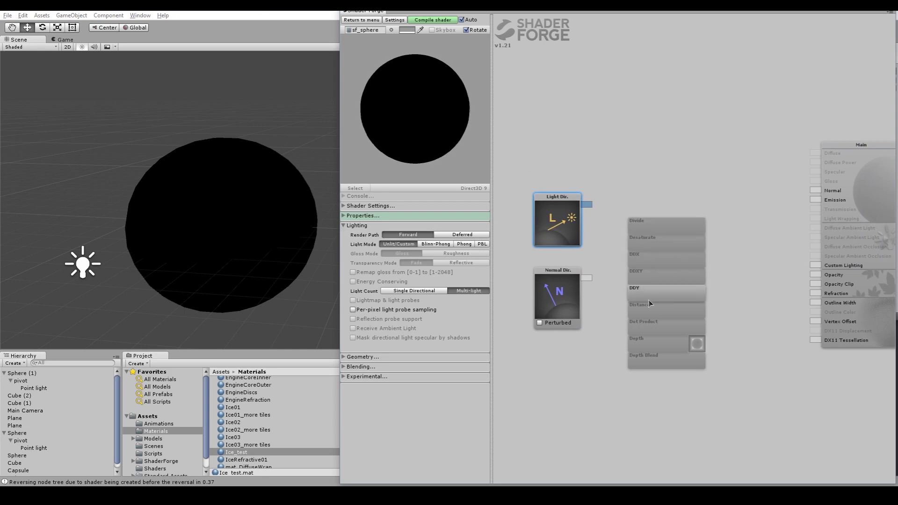
pyautogui.click(653, 332)
pyautogui.moveTo(651, 312); pyautogui.dragTo(641, 228)
pyautogui.moveTo(651, 183); pyautogui.dragTo(612, 181, button='middle')
pyautogui.moveTo(546, 203); pyautogui.dragTo(572, 234)
pyautogui.moveTo(548, 277); pyautogui.dragTo(572, 244)
pyautogui.moveTo(680, 207); pyautogui.dragTo(690, 205, button='middle')
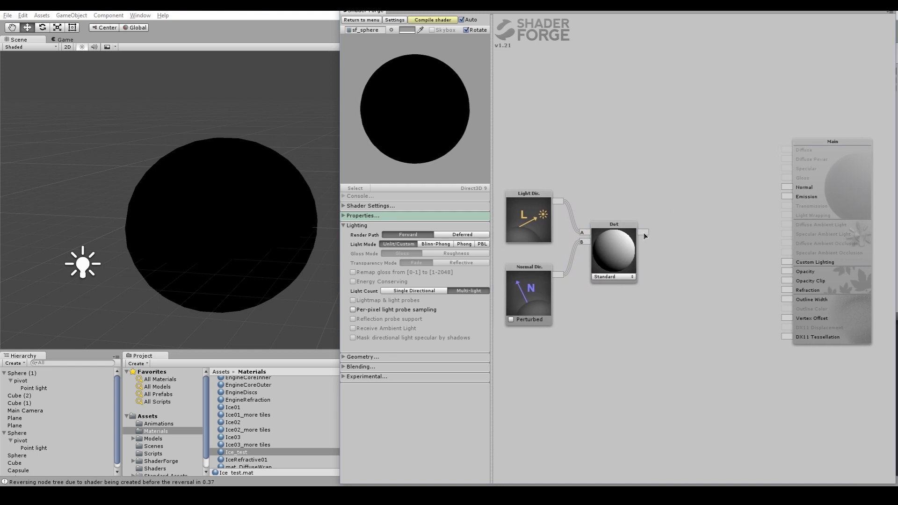
pyautogui.moveTo(645, 236); pyautogui.dragTo(782, 262)
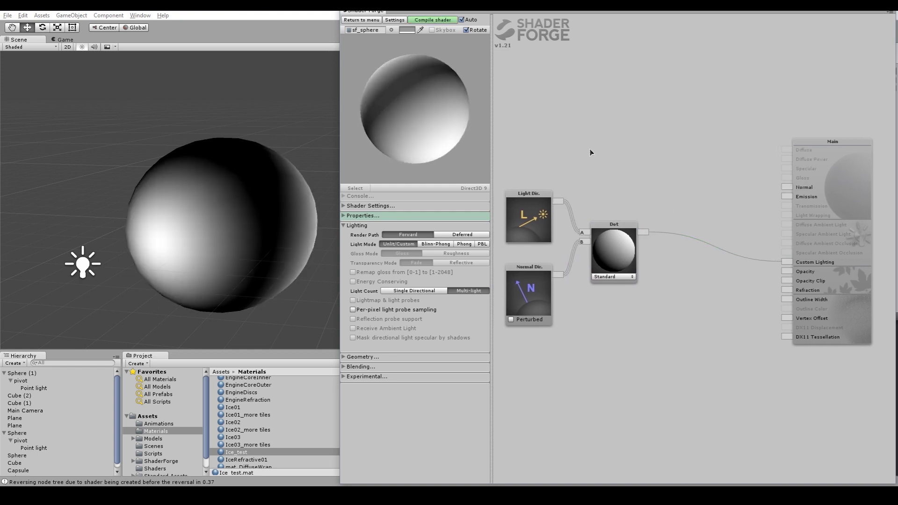
# - Select the point light beside the sphere and inspect the Dot Product shading from different angles
pyautogui.moveTo(590, 152); pyautogui.dragTo(627, 156)
pyautogui.click(83, 264)
pyautogui.moveTo(201, 244); pyautogui.dragTo(190, 234, button='middle')
pyautogui.scroll(-3, 190, 235)
pyautogui.keyDown('alt'); pyautogui.moveTo(189, 235); pyautogui.dragTo(215, 263); pyautogui.keyUp('alt')
pyautogui.moveTo(215, 262); pyautogui.dragTo(131, 234, button='middle')
pyautogui.scroll(-2, 126, 248)
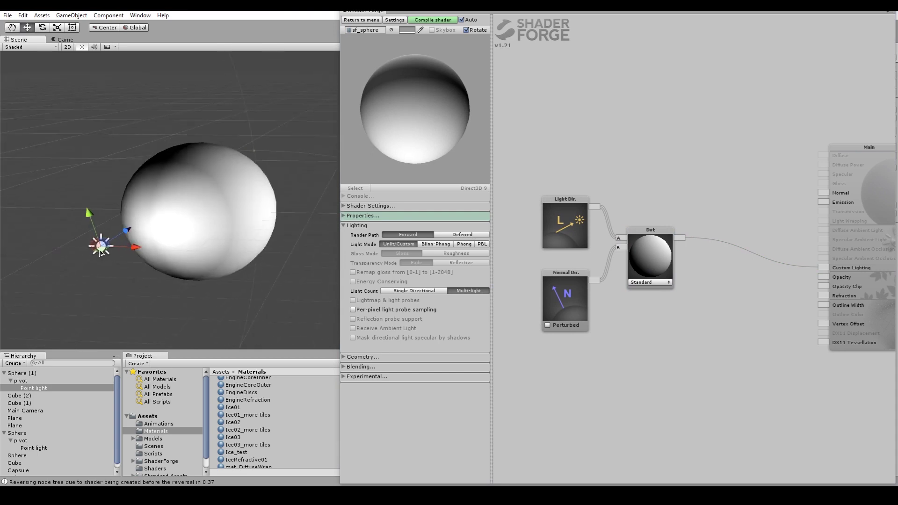
pyautogui.moveTo(100, 252)
pyautogui.mouseDown()
pyautogui.moveTo(298, 269)
pyautogui.moveTo(45, 170)
pyautogui.moveTo(65, 296)
pyautogui.moveTo(73, 268)
pyautogui.moveTo(53, 186)
pyautogui.moveTo(93, 204)
pyautogui.moveTo(133, 283)
pyautogui.moveTo(23, 258)
pyautogui.moveTo(70, 290)
pyautogui.moveTo(21, 313)
pyautogui.moveTo(58, 285)
pyautogui.mouseUp()
# - Add Light Attenuation and Light Color nodes below the Dot node
pyautogui.moveTo(674, 315)
pyautogui.mouseDown(button='middle')
pyautogui.moveTo(619, 321)
pyautogui.moveTo(675, 292)
pyautogui.moveTo(681, 307)
pyautogui.mouseUp(button='middle')
pyautogui.press('a')
pyautogui.press('l')
pyautogui.moveTo(678, 176); pyautogui.dragTo(635, 330)
pyautogui.press('l')
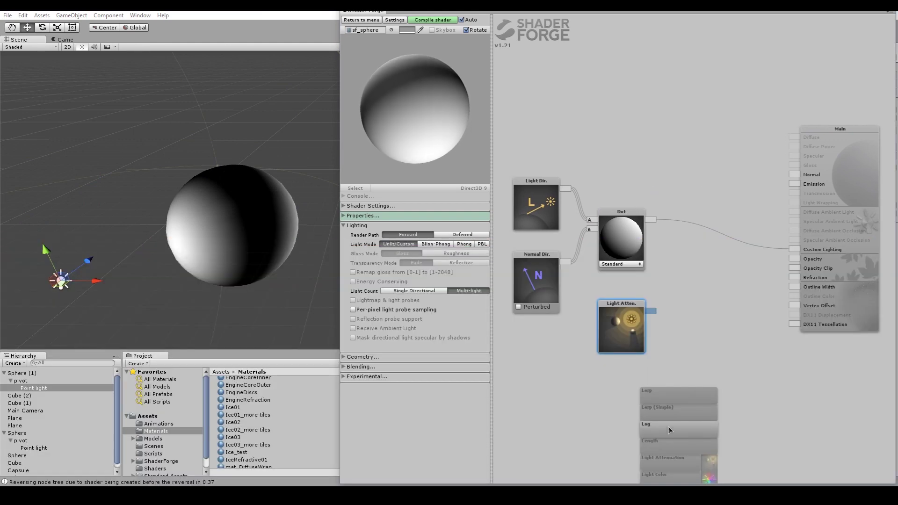
pyautogui.click(666, 476)
pyautogui.moveTo(666, 476); pyautogui.dragTo(622, 402)
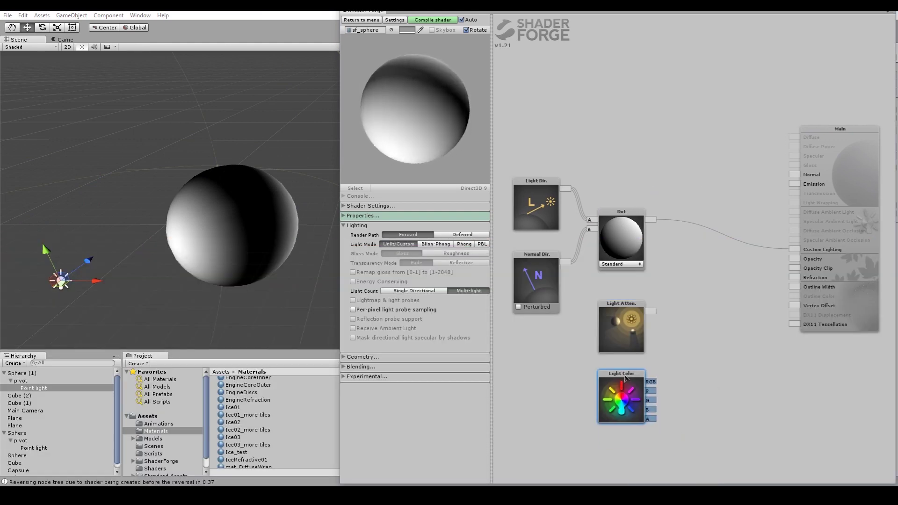
# - Multiply the Dot, Light Attenuation and Light Color RGB outputs in a Multiply node and feed the result into Custom Lighting
pyautogui.press('m')
pyautogui.click(719, 286)
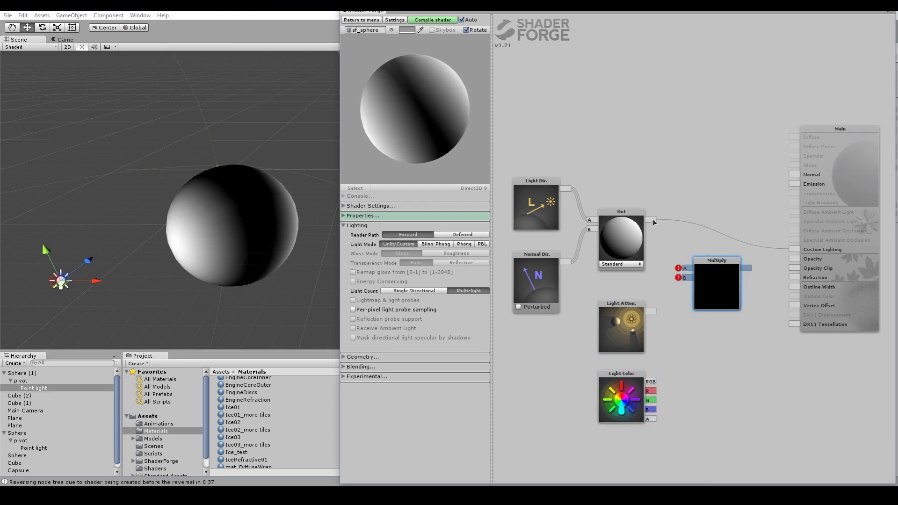
pyautogui.moveTo(651, 220); pyautogui.dragTo(685, 269)
pyautogui.moveTo(650, 312); pyautogui.dragTo(685, 278)
pyautogui.moveTo(651, 385); pyautogui.dragTo(685, 287)
pyautogui.moveTo(746, 269); pyautogui.dragTo(794, 250)
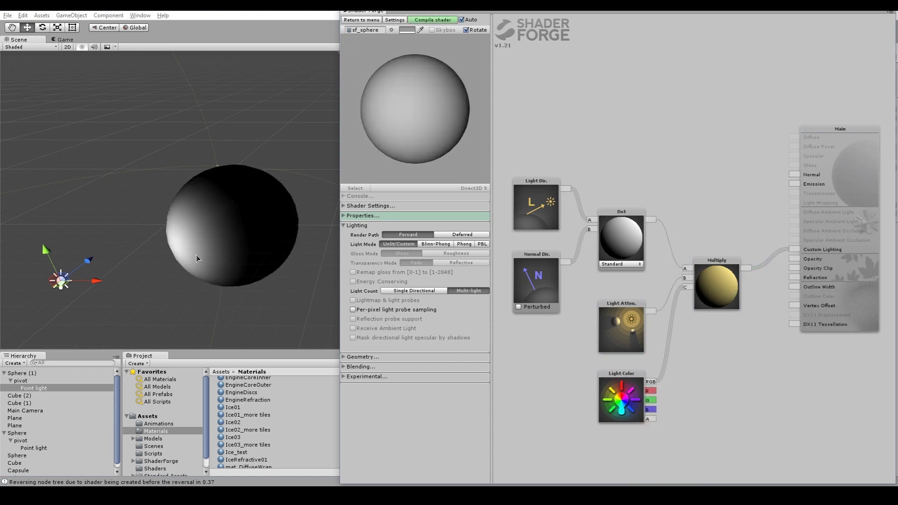
# - Move the point light around the sphere and place it close to the sphere's lower left to check the attenuation
pyautogui.moveTo(198, 258); pyautogui.dragTo(283, 234, button='middle')
pyautogui.scroll(-3, 283, 234)
pyautogui.moveTo(103, 260); pyautogui.dragTo(50, 187)
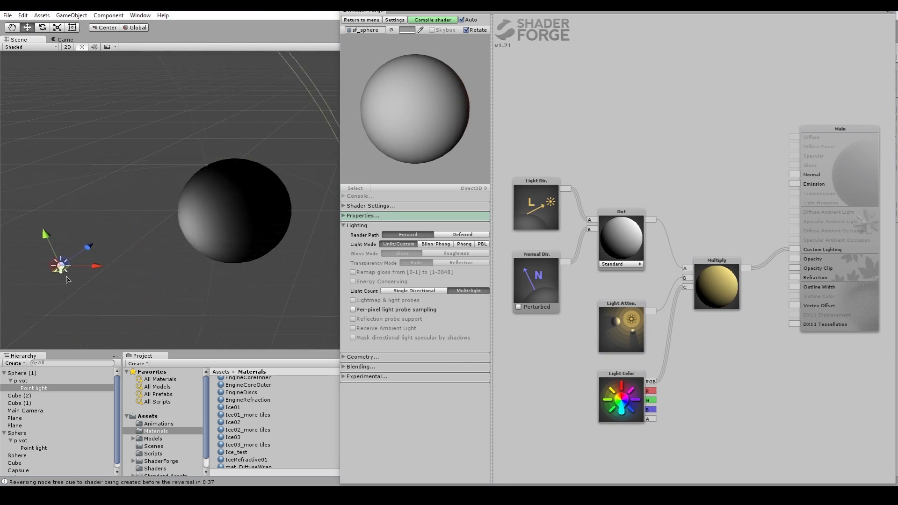
pyautogui.moveTo(131, 267); pyautogui.dragTo(130, 265)
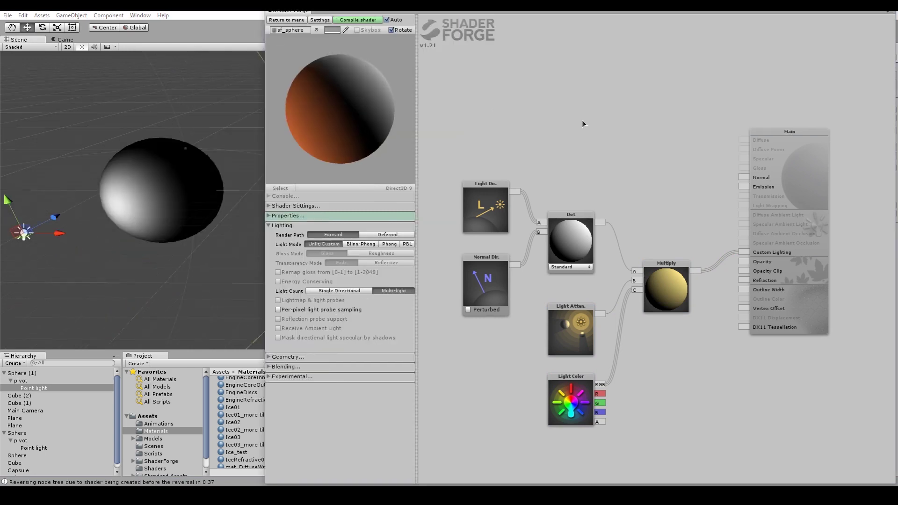
# - Add a Texture 2D node between the Dot and Multiply nodes
pyautogui.moveTo(582, 120); pyautogui.dragTo(710, 69, button='middle')
pyautogui.moveTo(707, 194); pyautogui.dragTo(550, 192)
pyautogui.moveTo(660, 158); pyautogui.dragTo(588, 189, button='middle')
pyautogui.press('t')
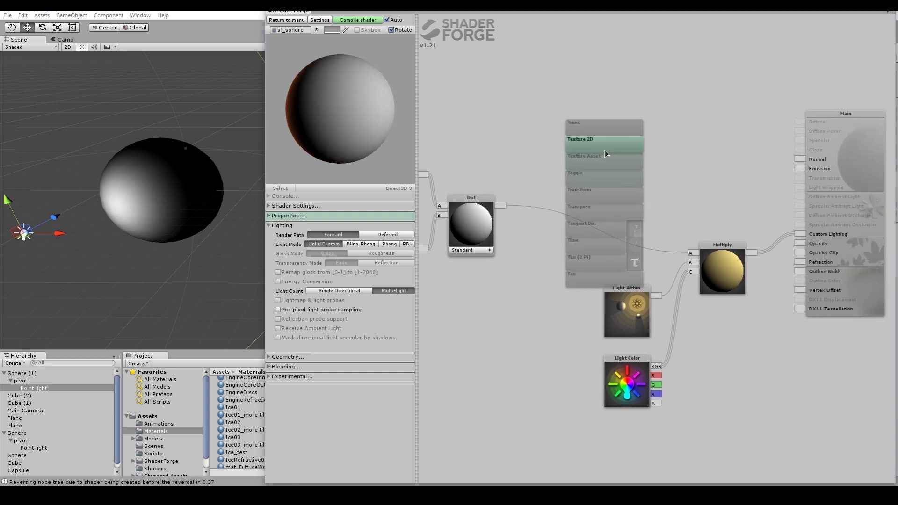
pyautogui.click(605, 151)
pyautogui.moveTo(593, 148); pyautogui.dragTo(591, 223)
pyautogui.moveTo(576, 173); pyautogui.dragTo(632, 135)
# - Add a Value node below the Normal Direction node and set it to 0.5
pyautogui.moveTo(488, 345); pyautogui.dragTo(497, 339)
pyautogui.press('v')
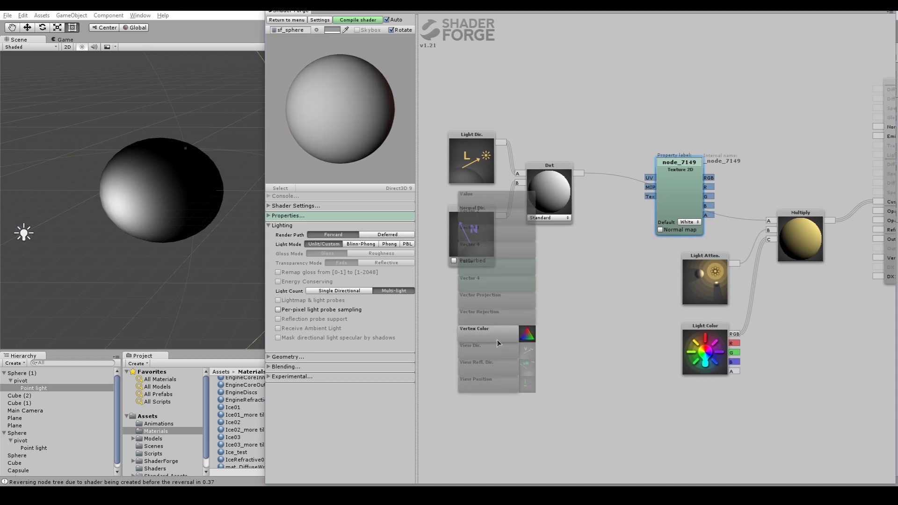
pyautogui.click(520, 325)
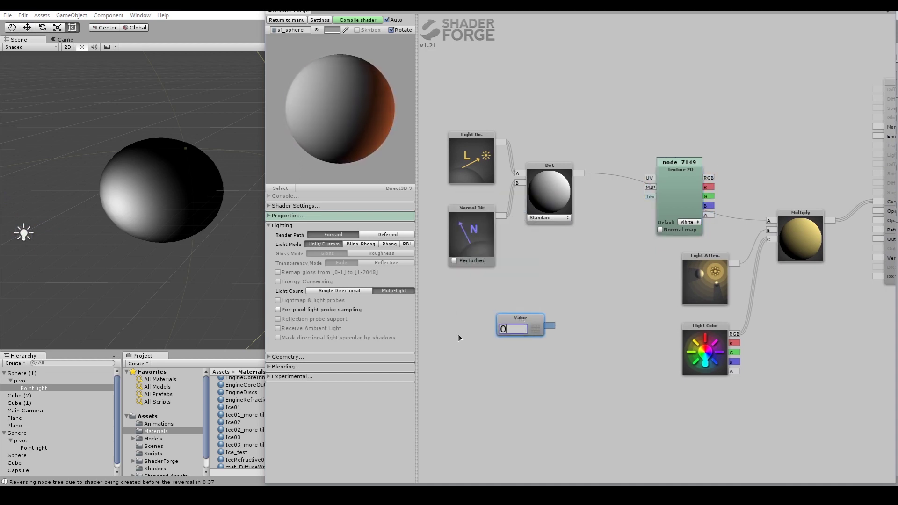
pyautogui.write('.5')
# - Add an Append node combining the Dot output with the 0.5 value and connect it to the Texture 2D's UV input
pyautogui.moveTo(587, 285)
pyautogui.mouseDown()
pyautogui.moveTo(552, 297)
pyautogui.moveTo(574, 278)
pyautogui.mouseUp()
pyautogui.press('a')
pyautogui.click(557, 297)
pyautogui.moveTo(545, 203)
pyautogui.mouseDown()
pyautogui.moveTo(597, 195)
pyautogui.moveTo(553, 193)
pyautogui.mouseUp()
pyautogui.moveTo(604, 255); pyautogui.dragTo(631, 232)
pyautogui.click(592, 215)
pyautogui.moveTo(557, 209); pyautogui.dragTo(590, 242)
pyautogui.moveTo(566, 333); pyautogui.dragTo(590, 252)
pyautogui.moveTo(648, 241); pyautogui.dragTo(666, 185)
# - Rename the Texture 2D node as LightRamp
pyautogui.moveTo(699, 110); pyautogui.dragTo(645, 103)
pyautogui.click(651, 163)
pyautogui.write('LightRamp')
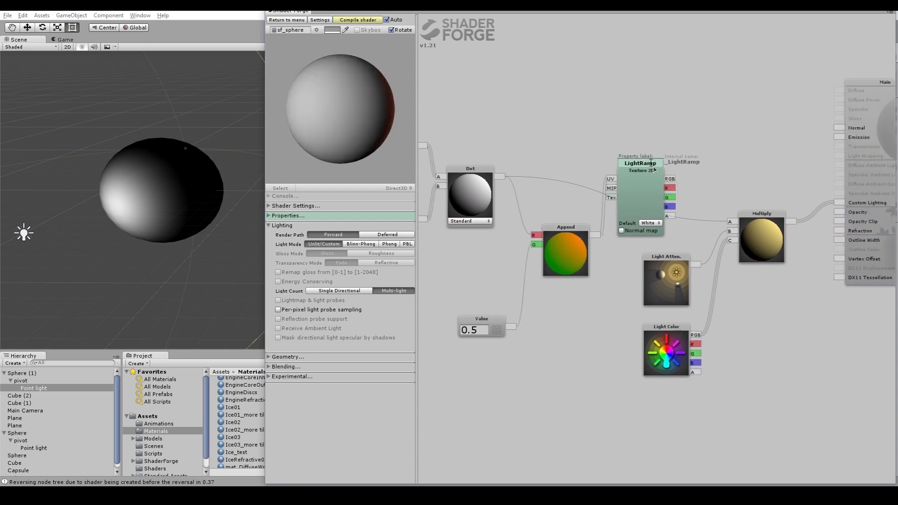
# - Remove the direct link from Dot to Multiply and connect the LightRamp RGB output to Multiply's A input instead
pyautogui.click(552, 164)
pyautogui.keyDown('alt'); pyautogui.moveTo(551, 161); pyautogui.dragTo(538, 180, button='right'); pyautogui.keyUp('alt')
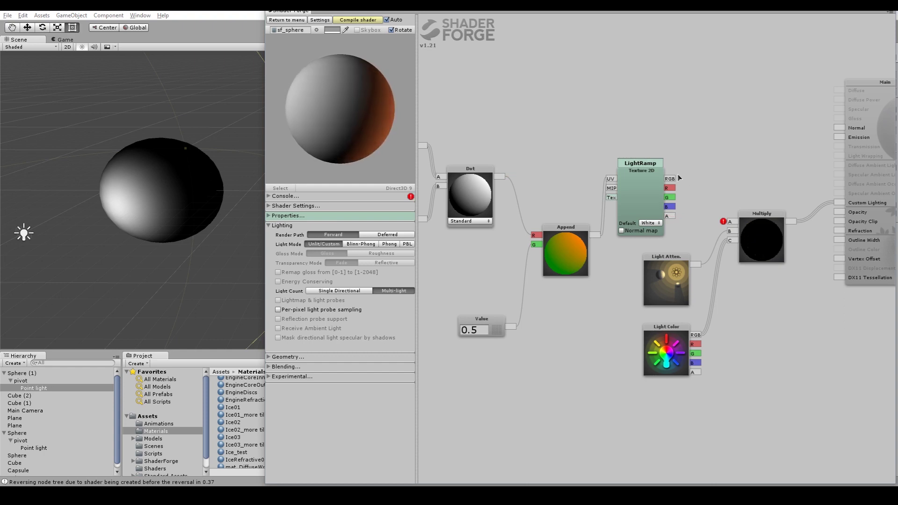
pyautogui.moveTo(671, 178); pyautogui.dragTo(697, 195)
pyautogui.moveTo(576, 128); pyautogui.dragTo(664, 125)
pyautogui.moveTo(650, 229); pyautogui.dragTo(644, 173)
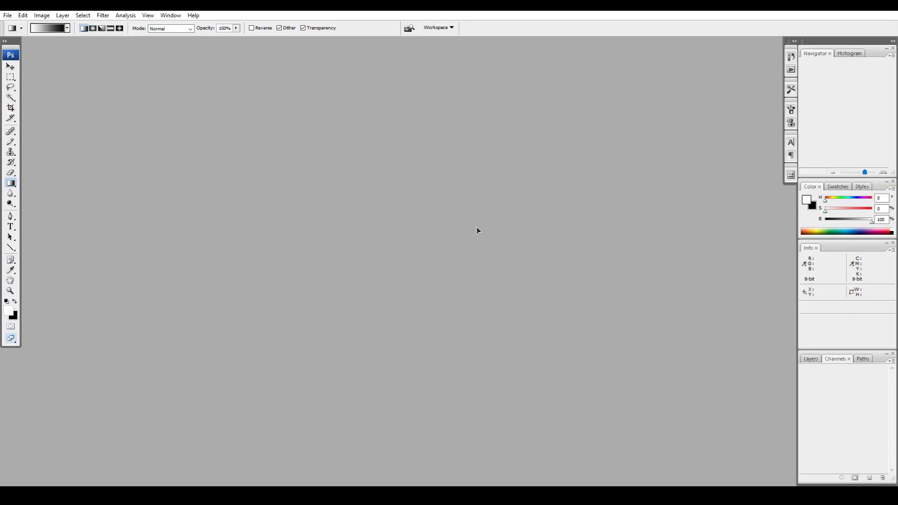
# - In Photoshop, create a 256 × 16 pixel grayscale image and fill it with a horizontal gradient from white near the right end to black around the middle
pyautogui.hotkey('ctrl', 'n')
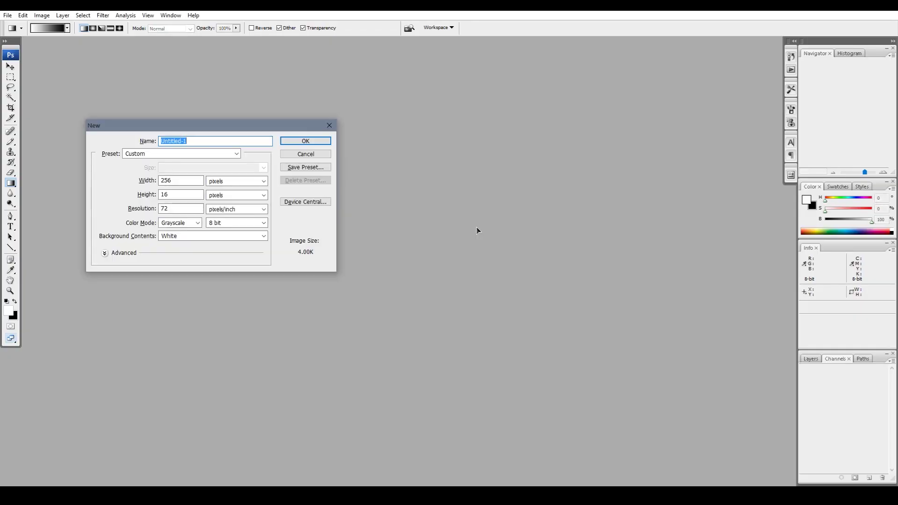
pyautogui.press('Return')
pyautogui.hotkey('ctrl', '+')
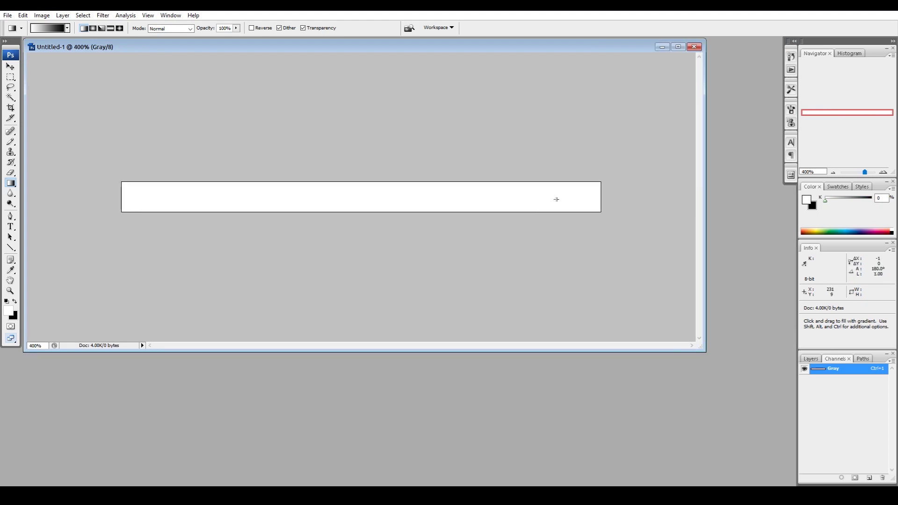
pyautogui.moveTo(558, 200); pyautogui.dragTo(346, 199)
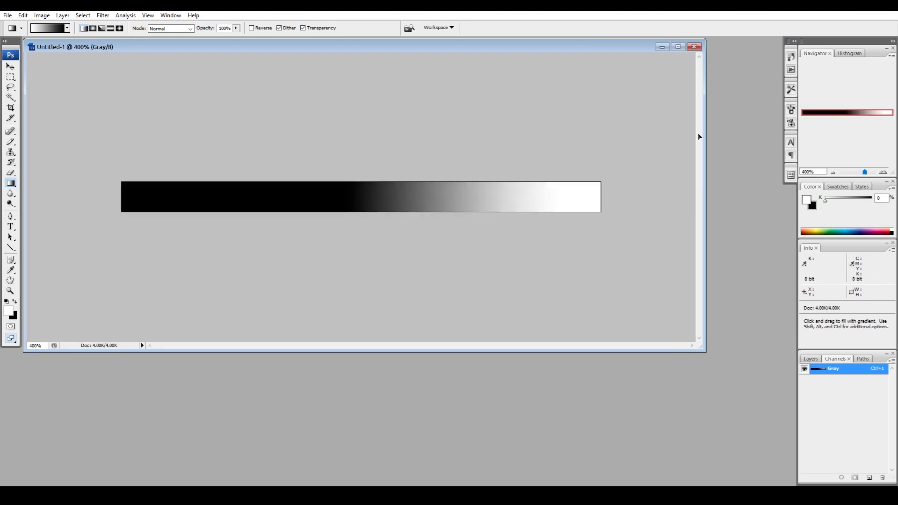
# - Save the gradient as lighting_ramp_test in the Unity project's Assets\Textures folder in PNG format
pyautogui.hotkey('ctrl', 's')
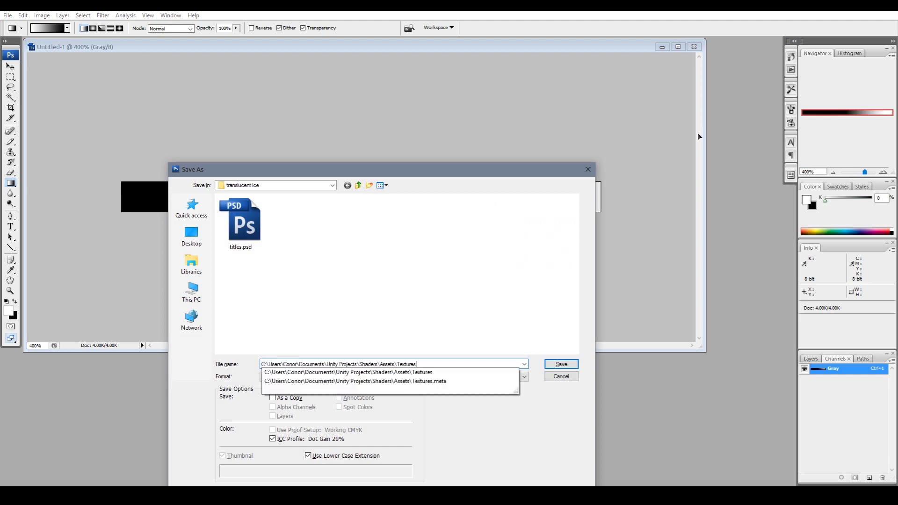
pyautogui.write('lighting_ramp')
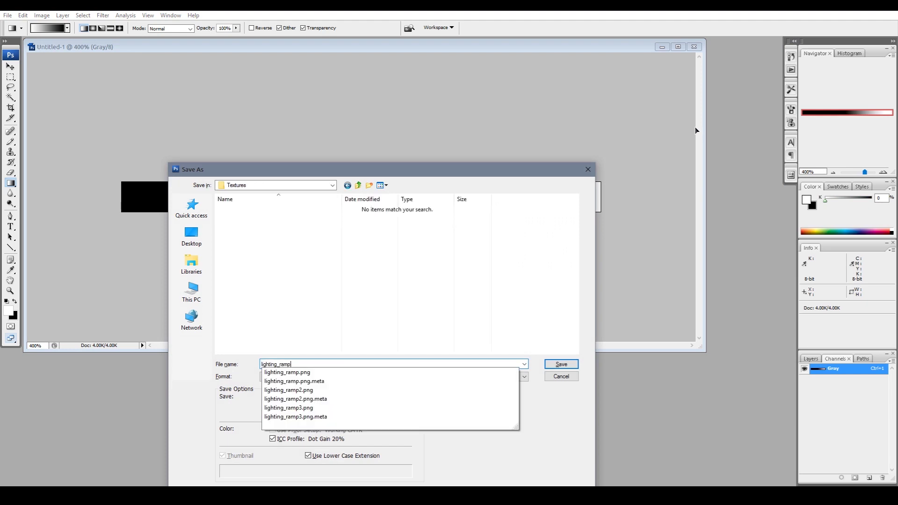
pyautogui.write('_test')
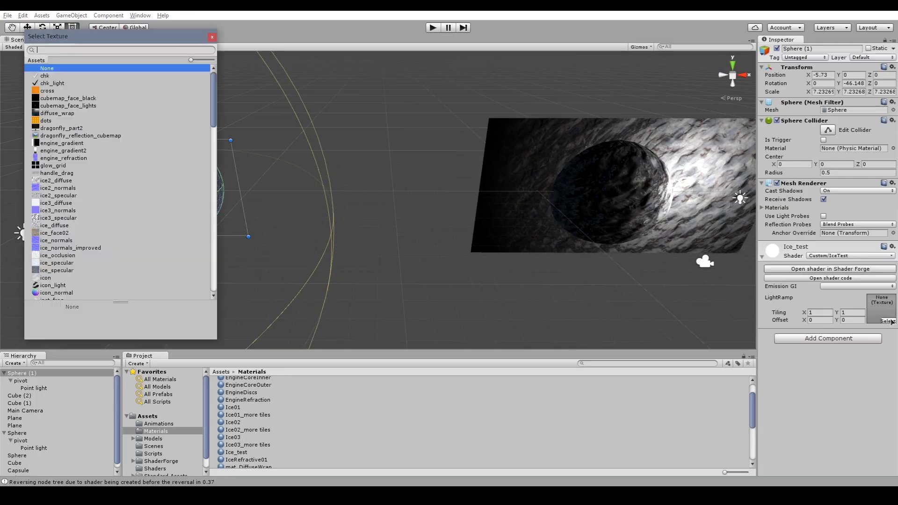
# - Back in Unity, assign the lighting_ramp_test texture to the LightRamp slot of the Ice_test material
pyautogui.write('test')
pyautogui.click(89, 77)
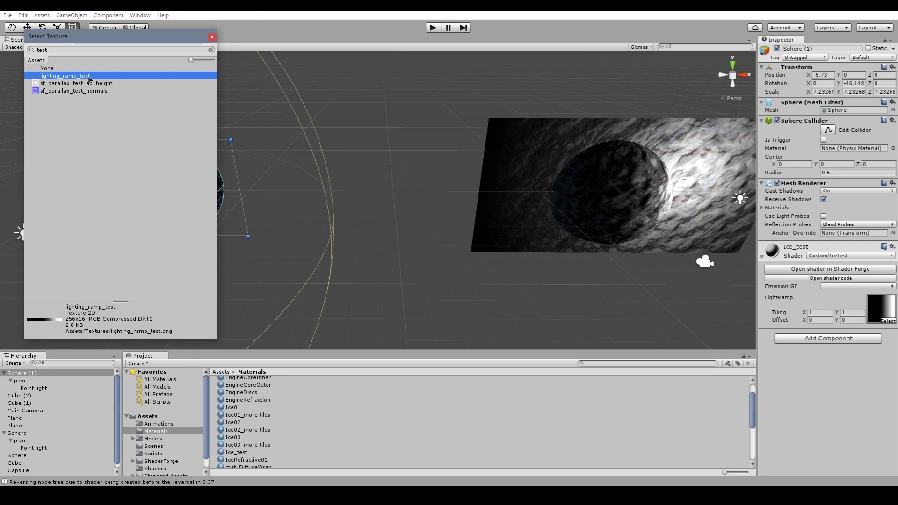
# - Close the texture picker and move the point light beside the sphere to examine the ramp shading
pyautogui.click(212, 37)
pyautogui.click(27, 234)
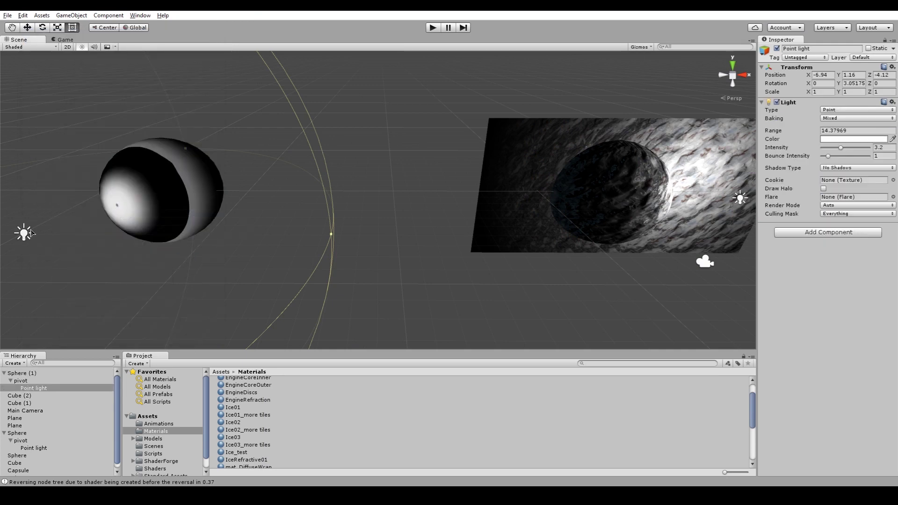
pyautogui.keyDown('alt'); pyautogui.moveTo(92, 250); pyautogui.dragTo(120, 243); pyautogui.keyUp('alt')
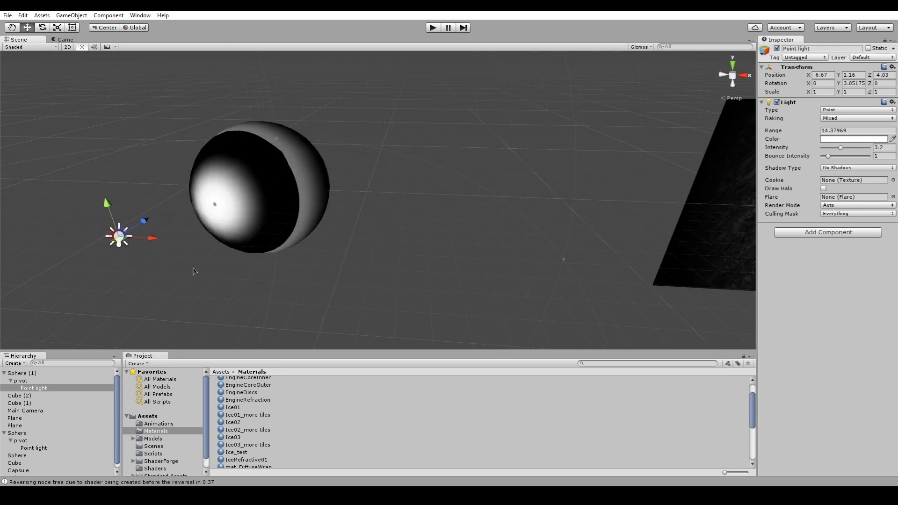
# - Set the Wrap Mode of lighting_ramp_test in the Textures folder to Clamp, and reselect the point light to check the sphere
pyautogui.moveTo(208, 456); pyautogui.dragTo(164, 476)
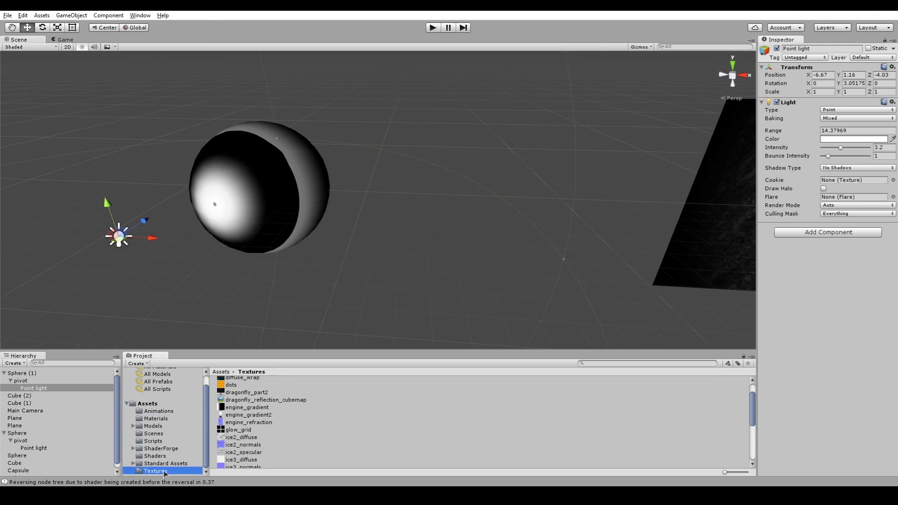
pyautogui.click(269, 436)
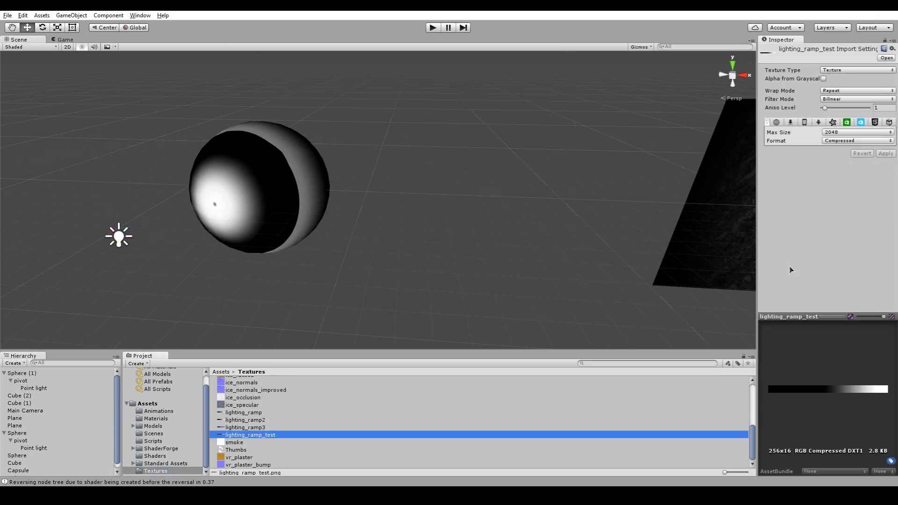
pyautogui.click(844, 111)
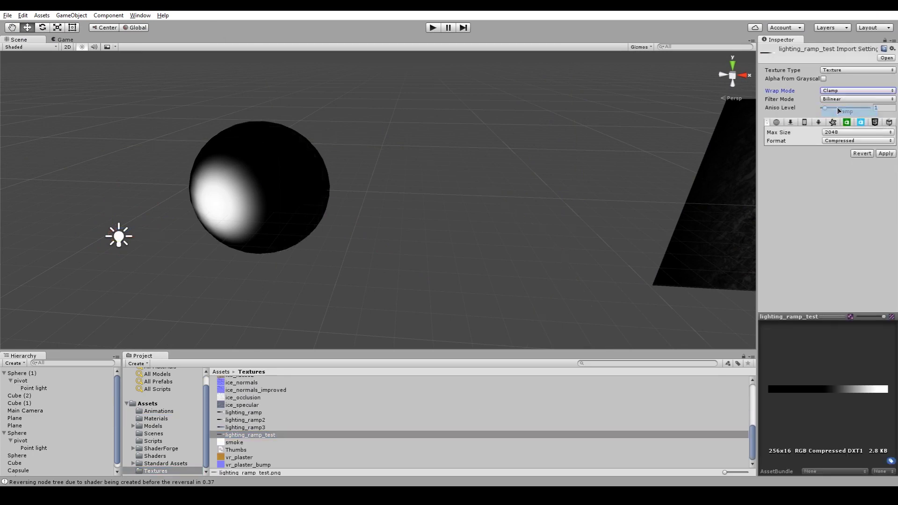
pyautogui.click(129, 240)
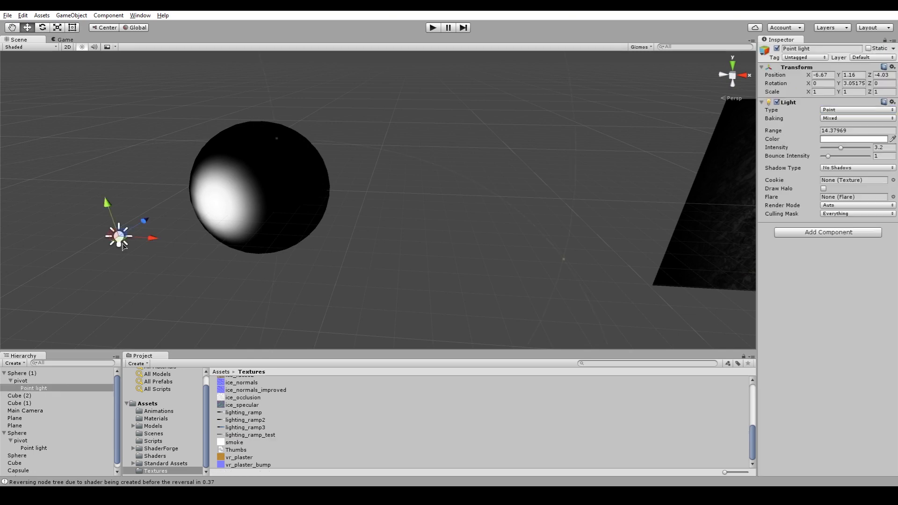
pyautogui.moveTo(128, 240)
pyautogui.mouseDown()
pyautogui.moveTo(262, 276)
pyautogui.moveTo(346, 246)
pyautogui.moveTo(125, 253)
pyautogui.moveTo(124, 243)
pyautogui.mouseUp()
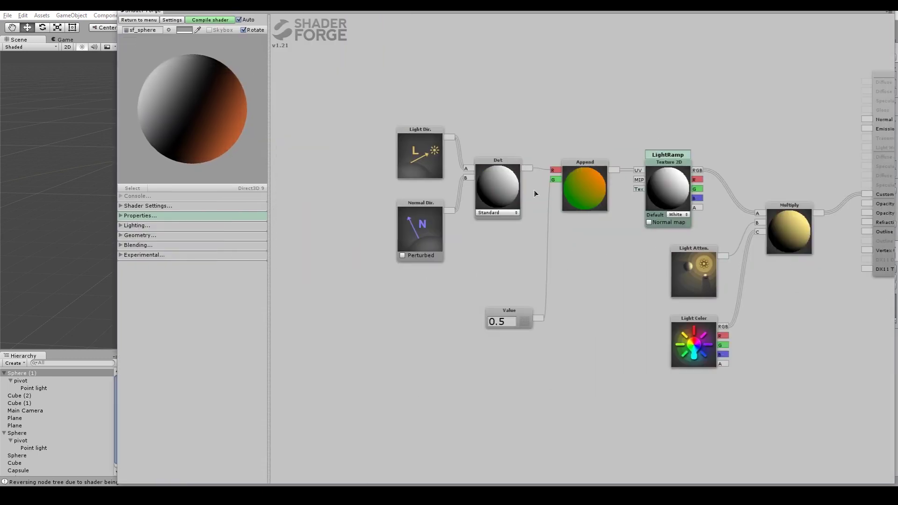
# - Make room after the Dot node and add a Remap (Simple) node mapping from -1–1 to 0–1
pyautogui.moveTo(496, 193); pyautogui.dragTo(387, 178)
pyautogui.rightClick(483, 105)
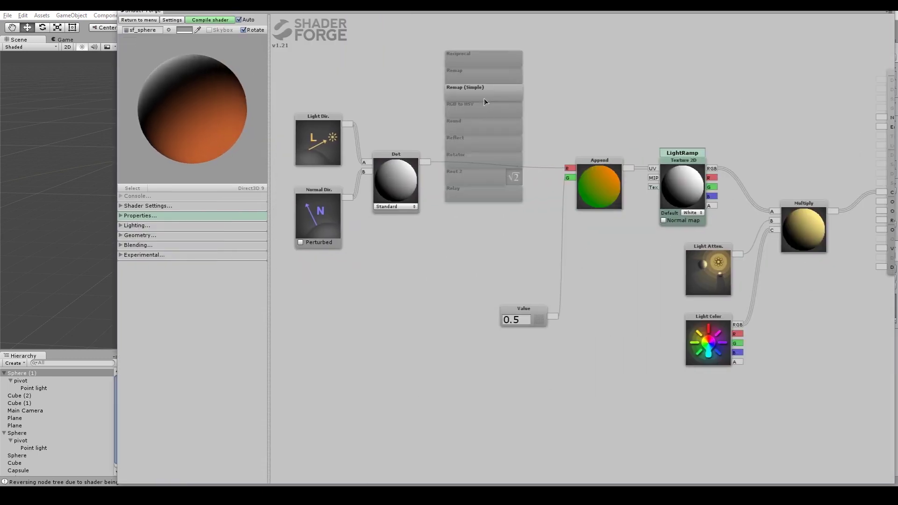
pyautogui.click(484, 83)
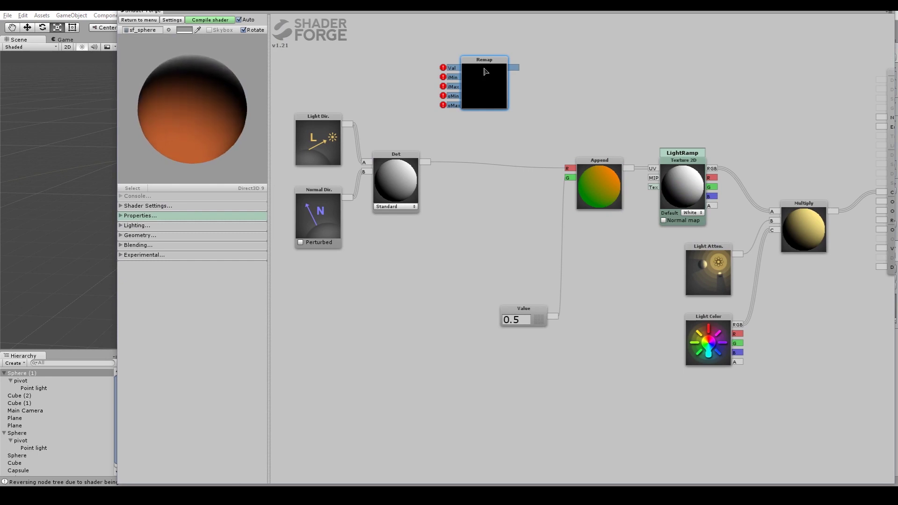
pyautogui.press('Delete')
pyautogui.hotkey('ctrl', 'z')
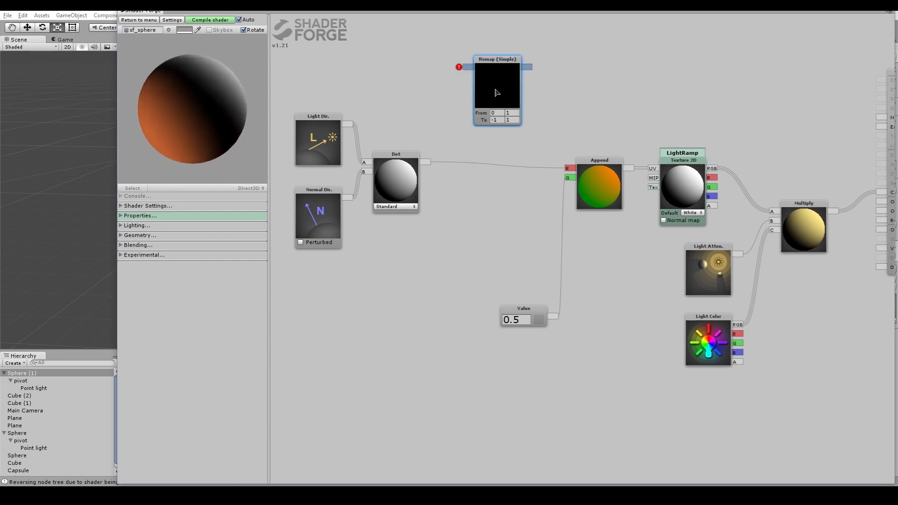
pyautogui.write('-1')
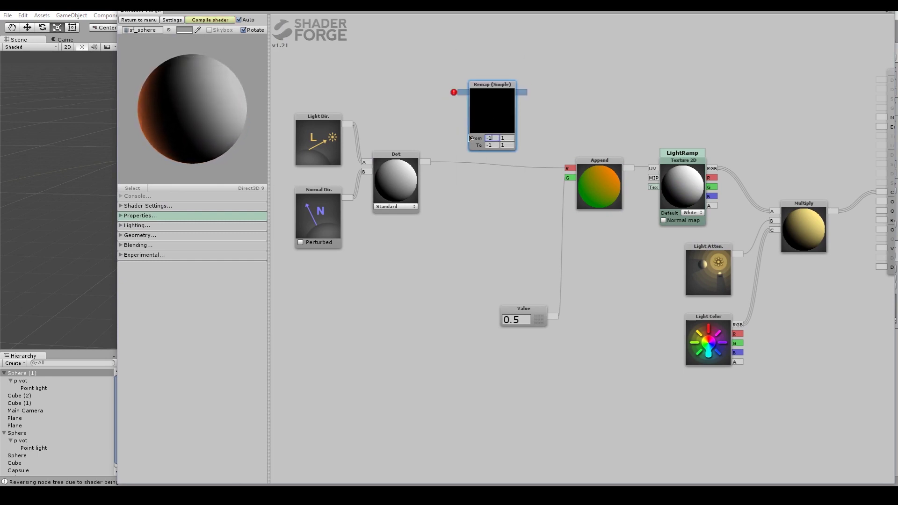
pyautogui.press('Tab')
pyautogui.press('Tab')
pyautogui.write('0')
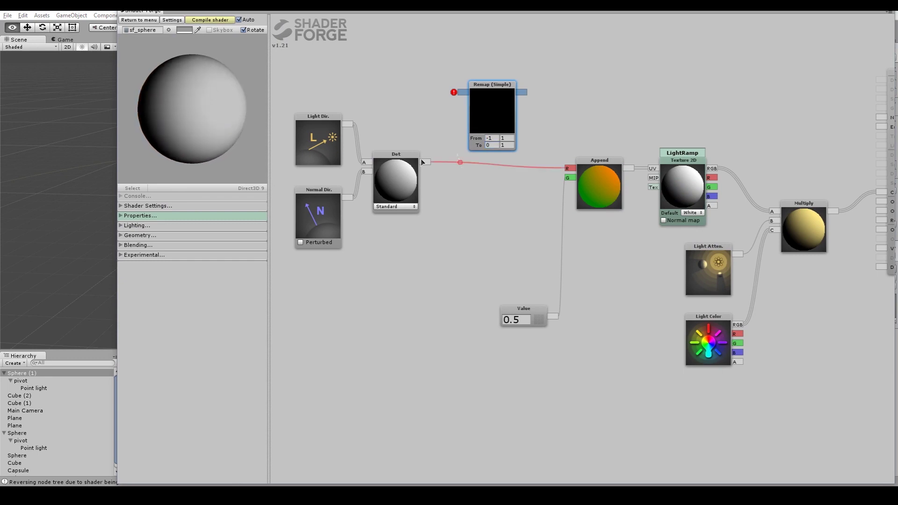
# - Wire the Remap (Simple) node between Dot and Append's R input, place it between them, and leave Shader Forge
pyautogui.moveTo(425, 162); pyautogui.dragTo(463, 91)
pyautogui.moveTo(521, 91); pyautogui.dragTo(570, 167)
pyautogui.moveTo(491, 88); pyautogui.dragTo(498, 156)
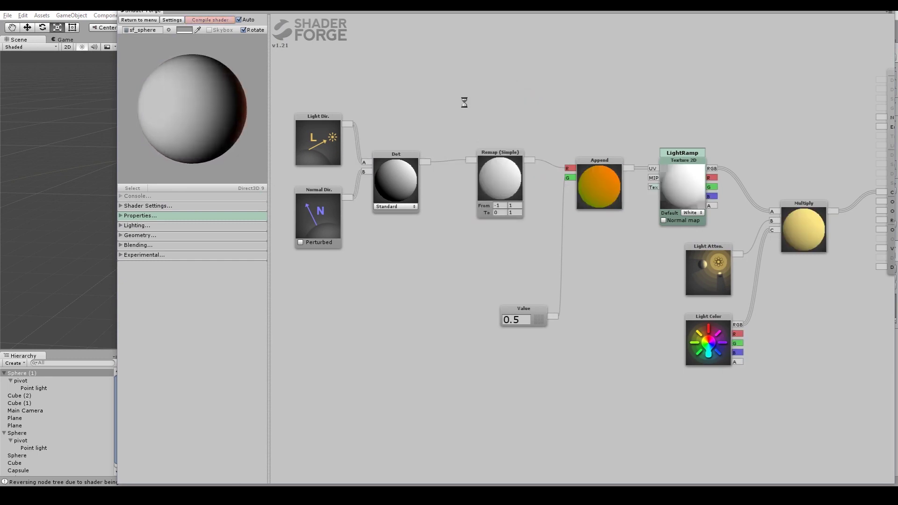
pyautogui.click(889, 13)
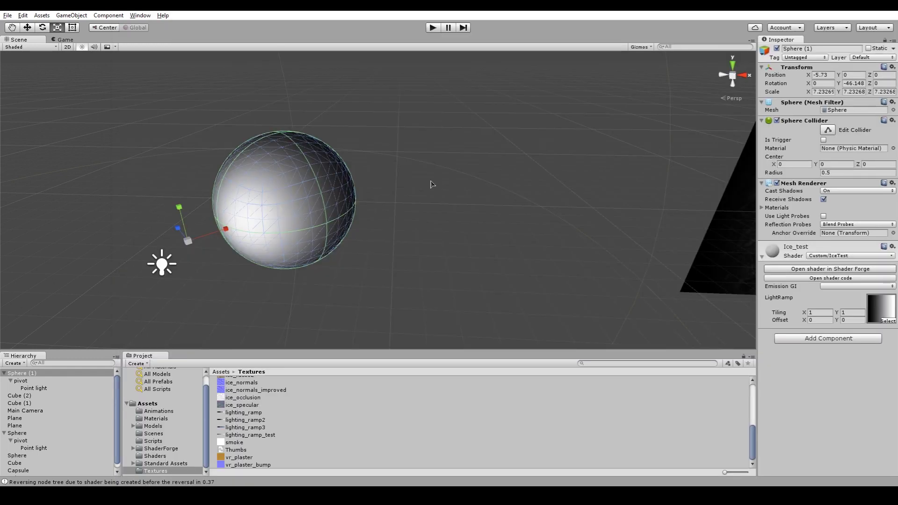
# - Select the sphere's point light and move it around to examine the remapped lighting from different angles
pyautogui.click(271, 285)
pyautogui.keyDown('alt'); pyautogui.moveTo(323, 225); pyautogui.dragTo(235, 220); pyautogui.keyUp('alt')
pyautogui.scroll(4, 234, 220)
pyautogui.moveTo(246, 218); pyautogui.dragTo(349, 217, button='middle')
pyautogui.keyDown('alt'); pyautogui.moveTo(349, 217); pyautogui.dragTo(349, 210, button='right'); pyautogui.keyUp('alt')
pyautogui.click(212, 221)
pyautogui.press('w')
pyautogui.moveTo(211, 218); pyautogui.dragTo(231, 264)
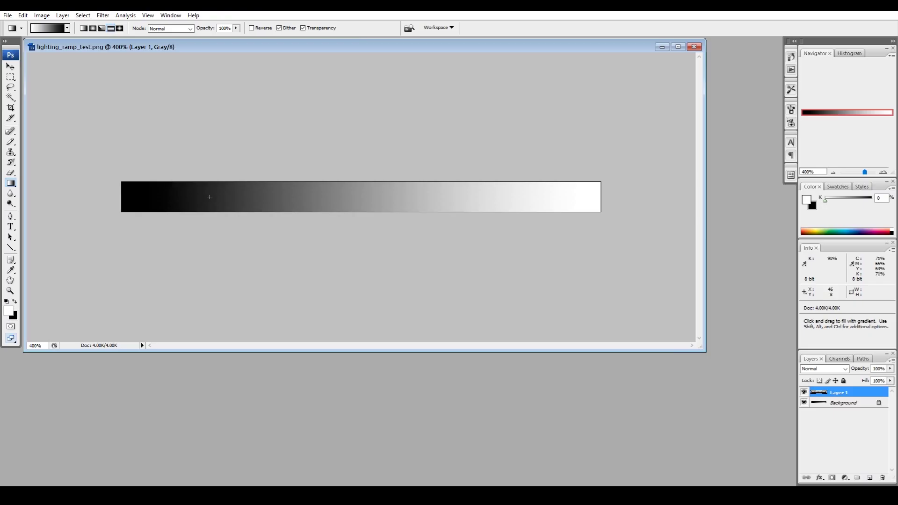
# - In Photoshop, draw a narrow white reflected gradient in the dark part of Layer 1 and set its blend mode to Screen
pyautogui.moveTo(238, 197); pyautogui.dragTo(236, 196)
pyautogui.click(834, 370)
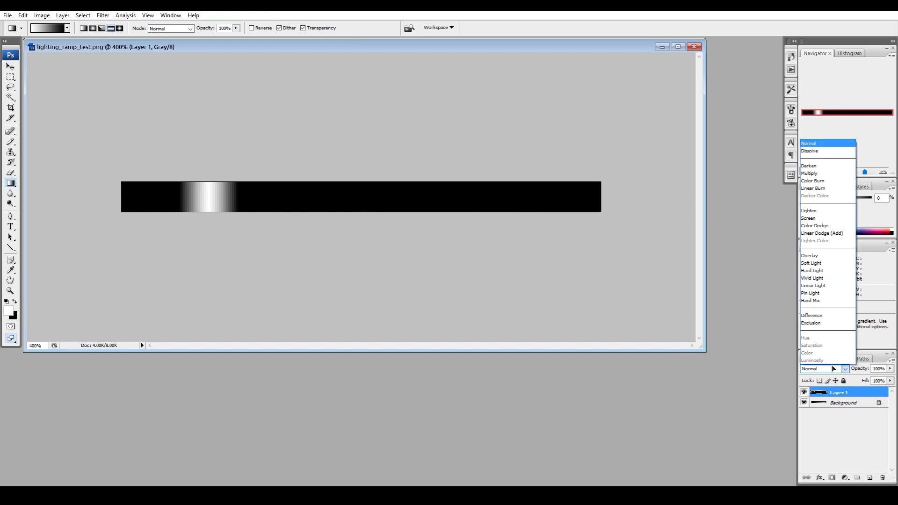
pyautogui.click(817, 219)
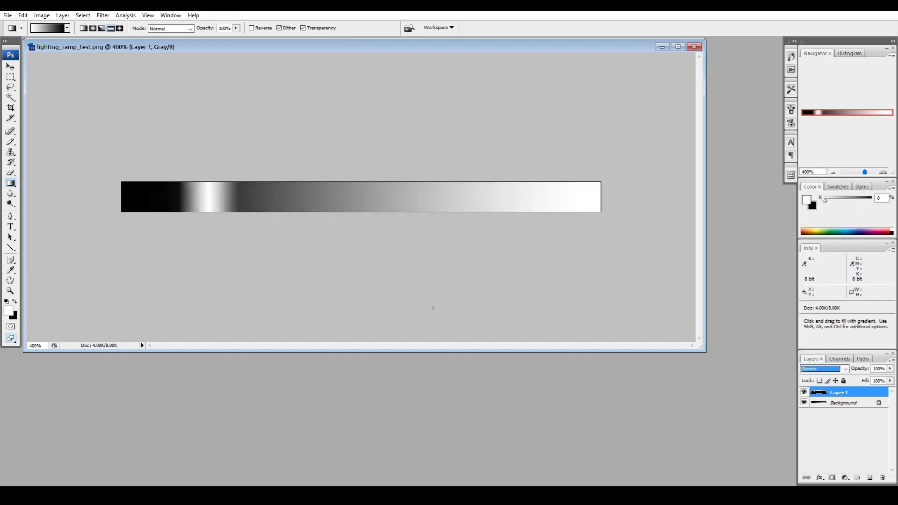
# - Save the edited ramp over lighting_ramp_test.png in the Textures folder in PNG format
pyautogui.hotkey('ctrl', 'shift', 's')
pyautogui.press('Tab')
pyautogui.press('s')
pyautogui.press('s')
pyautogui.click(302, 364)
pyautogui.press('Delete')
pyautogui.press('Delete')
pyautogui.press('Delete')
pyautogui.press('Delete')
pyautogui.press('Delete')
pyautogui.press('Delete')
pyautogui.press('Delete')
pyautogui.press('Delete')
pyautogui.press('Delete')
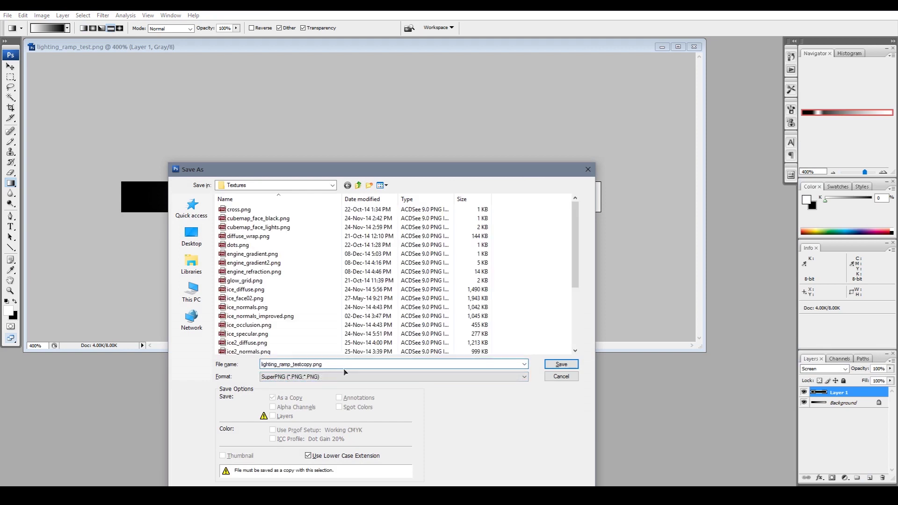
pyautogui.press('Return')
pyautogui.press('Return')
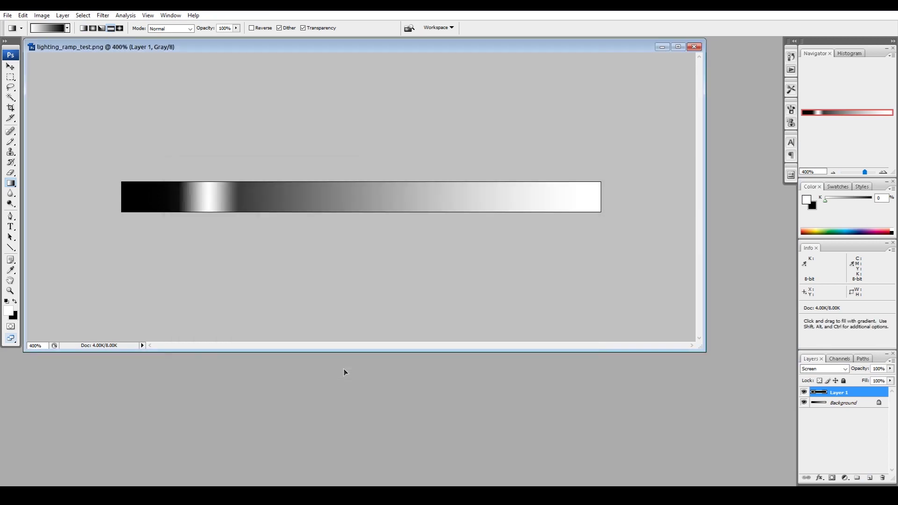
# - Switch back to Unity and move the point light around the sphere to examine the updated ramp
pyautogui.hotkey('alt', 'Tab')
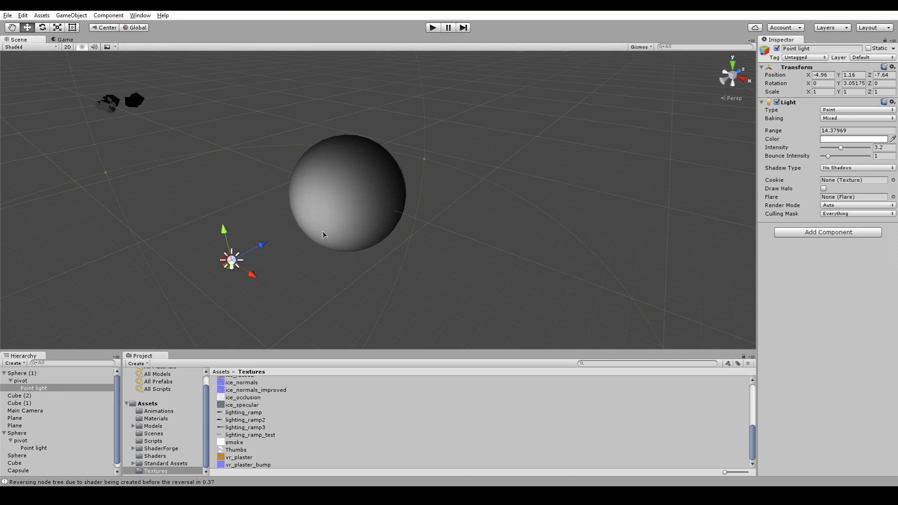
pyautogui.keyDown('alt'); pyautogui.moveTo(319, 231); pyautogui.dragTo(318, 253); pyautogui.keyUp('alt')
pyautogui.moveTo(229, 304)
pyautogui.mouseDown()
pyautogui.moveTo(264, 145)
pyautogui.moveTo(227, 238)
pyautogui.moveTo(243, 239)
pyautogui.moveTo(210, 268)
pyautogui.moveTo(242, 202)
pyautogui.moveTo(240, 221)
pyautogui.mouseUp()
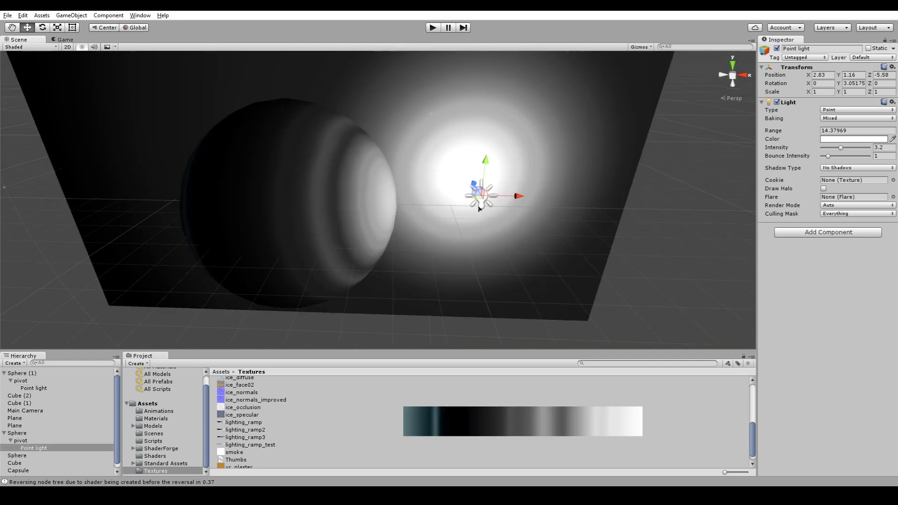
# - Move the second sphere's point light in front of, behind and back beside it to examine the multi-band ramp lighting
pyautogui.moveTo(478, 206); pyautogui.dragTo(466, 247)
pyautogui.moveTo(444, 209); pyautogui.dragTo(271, 162)
pyautogui.moveTo(478, 200); pyautogui.dragTo(297, 183)
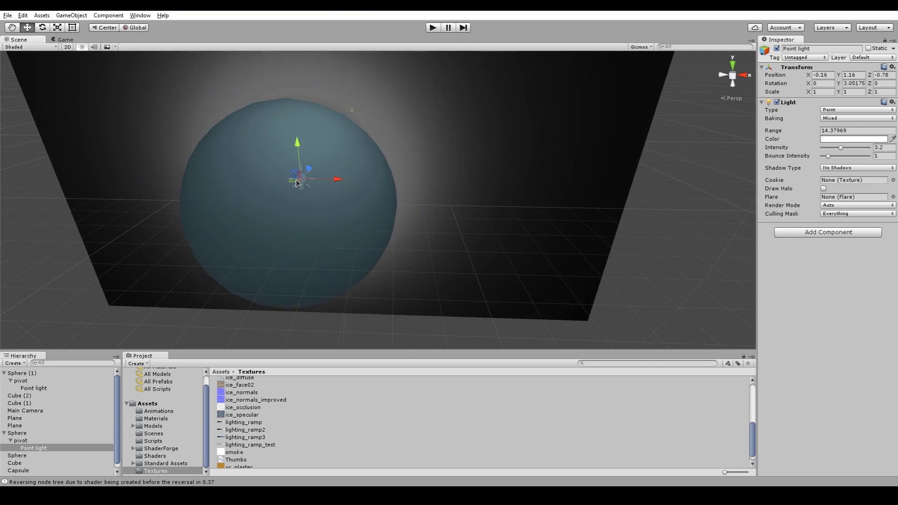
pyautogui.moveTo(295, 183); pyautogui.dragTo(462, 253)
pyautogui.keyDown('alt'); pyautogui.moveTo(444, 211); pyautogui.dragTo(444, 155); pyautogui.keyUp('alt')
pyautogui.moveTo(444, 156); pyautogui.dragTo(461, 148, button='middle')
# - Assign the ice2_normals texture to the NormalMap slot of the wall plane's Ice02 material
pyautogui.click(480, 144)
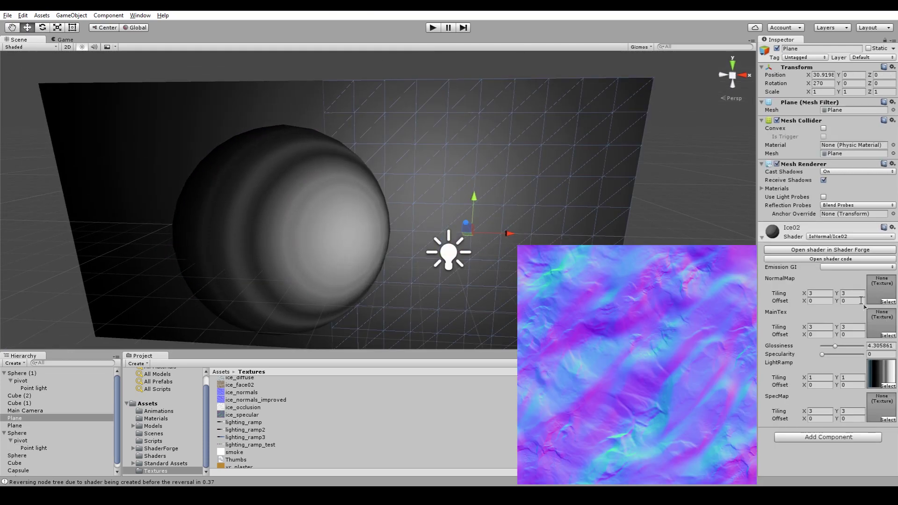
pyautogui.click(886, 302)
pyautogui.write('ice')
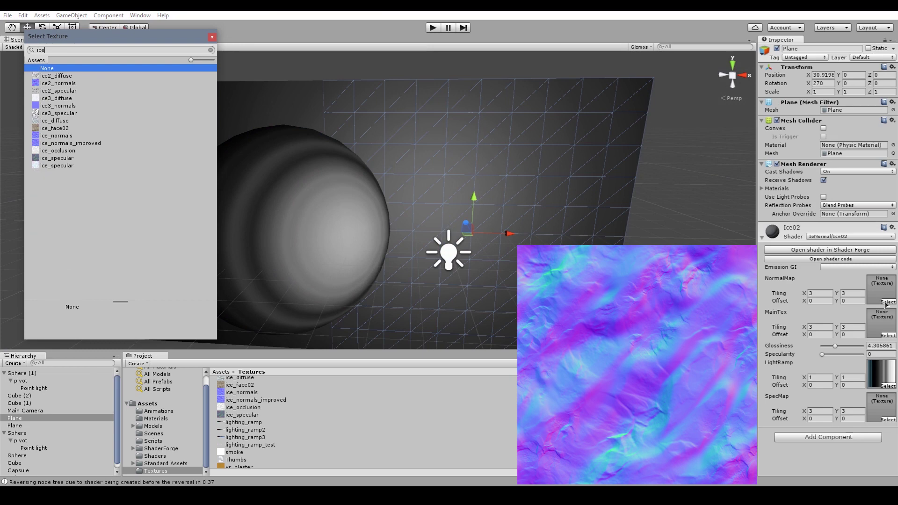
pyautogui.click(69, 84)
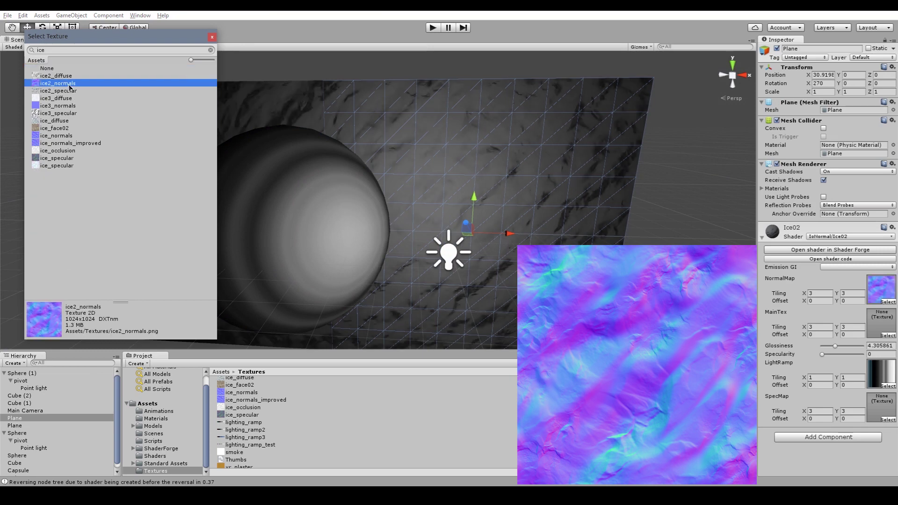
pyautogui.click(322, 204)
# - Assign ice2_normals to the NormalMap slot of the sphere's Ice02_more tiles material, and move the nearby point light to check the relief
pyautogui.click(291, 233)
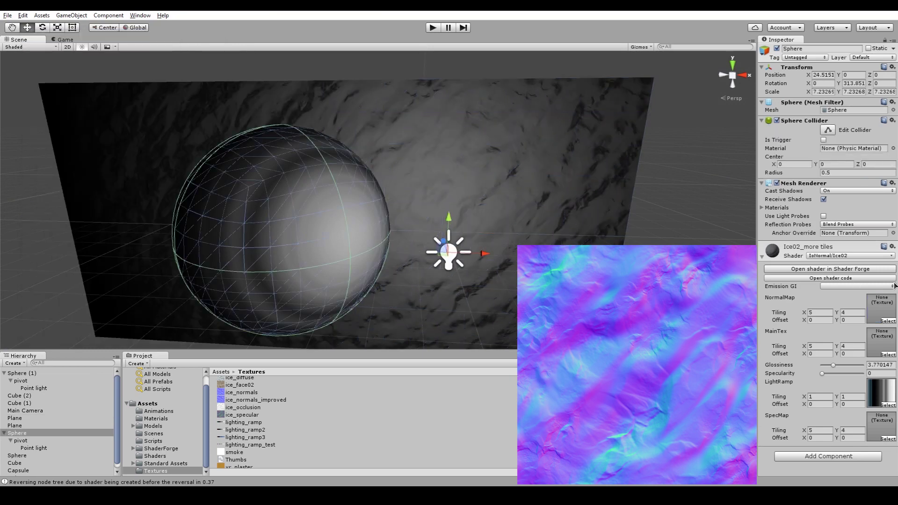
pyautogui.click(887, 322)
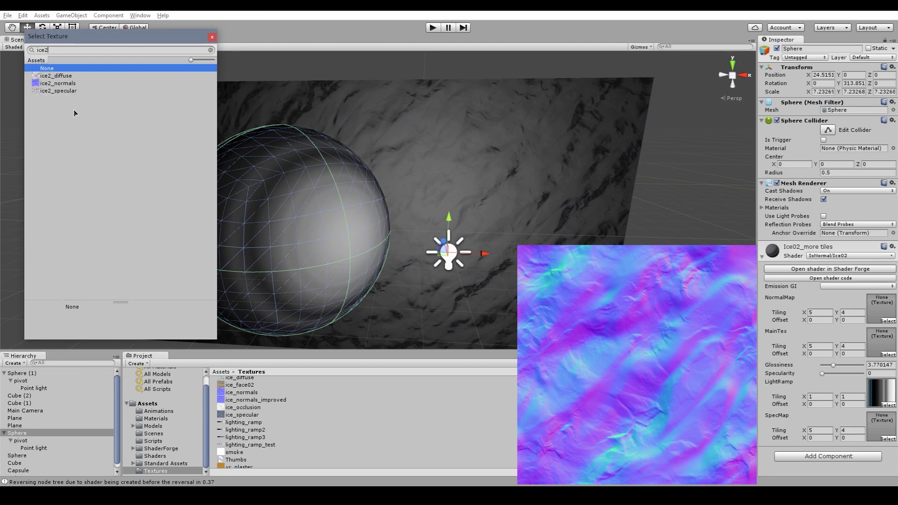
pyautogui.press('Down')
pyautogui.press('Down')
pyautogui.press('Return')
pyautogui.click(456, 262)
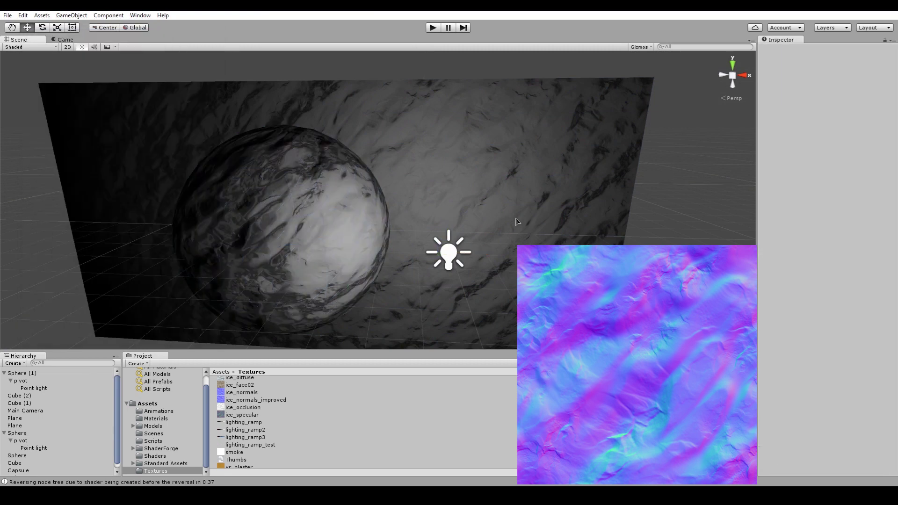
pyautogui.keyDown('alt'); pyautogui.moveTo(447, 264); pyautogui.dragTo(470, 201); pyautogui.keyUp('alt')
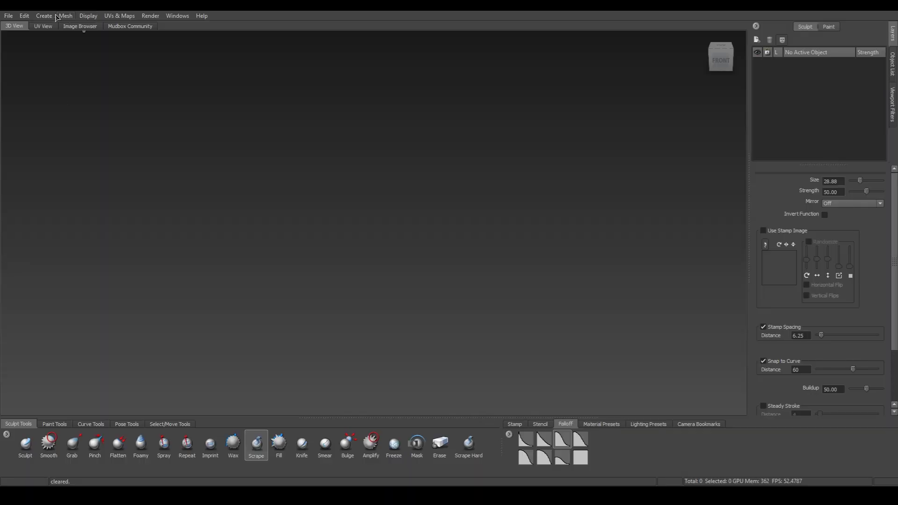
# - In Mudbox, create an XY tiling plane of 4 × 4 quads with 3 × 3 repeats and an extraction target
pyautogui.click(53, 18)
pyautogui.click(60, 94)
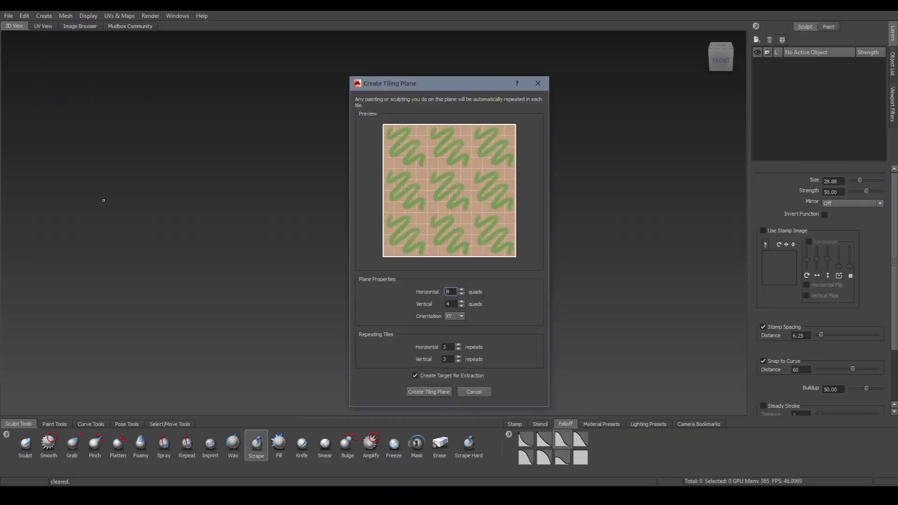
pyautogui.click(429, 392)
# - Subdivide the tiling plane to level 5 and sculpt winding raised ridges across it with the Sculpt tool at strength 13.80
pyautogui.keyDown('alt'); pyautogui.moveTo(411, 277); pyautogui.dragTo(168, 274, button='right'); pyautogui.keyUp('alt')
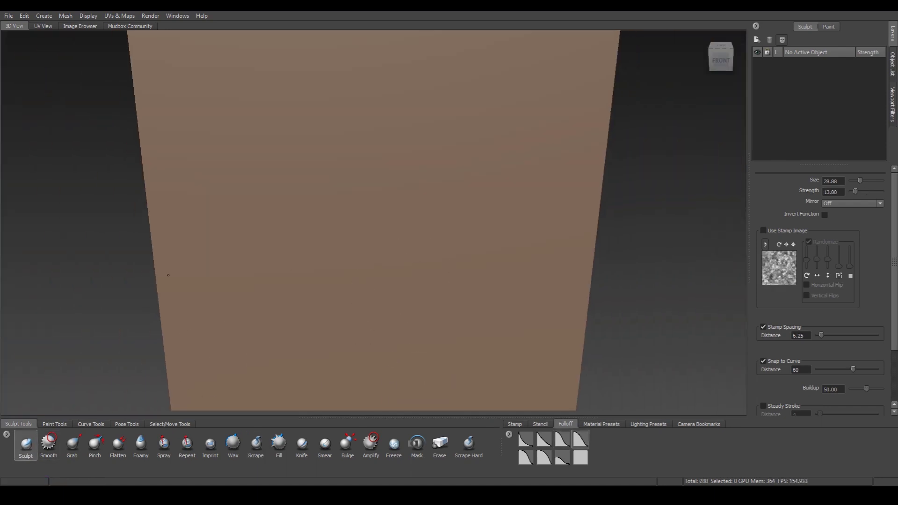
pyautogui.keyDown('alt'); pyautogui.moveTo(168, 274); pyautogui.dragTo(249, 232); pyautogui.keyUp('alt')
pyautogui.keyDown('alt'); pyautogui.moveTo(248, 233); pyautogui.dragTo(279, 215, button='right'); pyautogui.keyUp('alt')
pyautogui.keyDown('alt'); pyautogui.moveTo(336, 243); pyautogui.dragTo(334, 210, button='middle'); pyautogui.keyUp('alt')
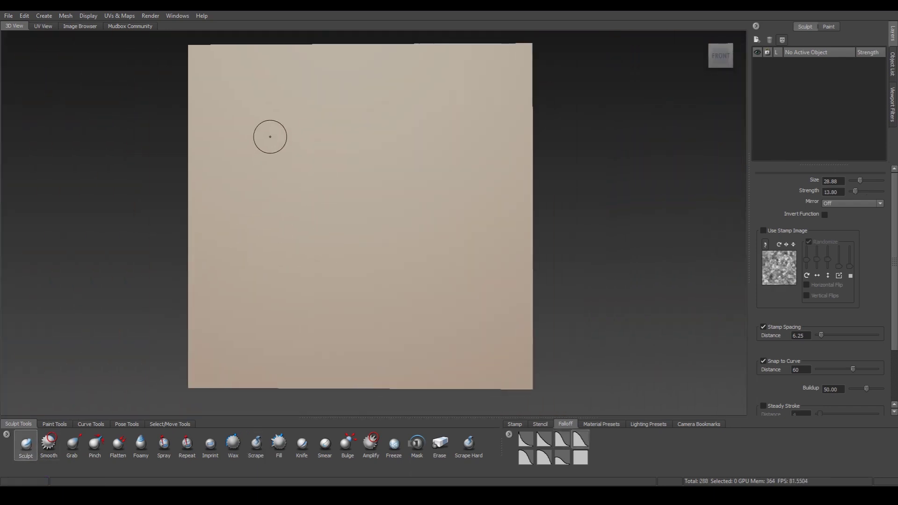
pyautogui.moveTo(269, 197); pyautogui.dragTo(303, 258)
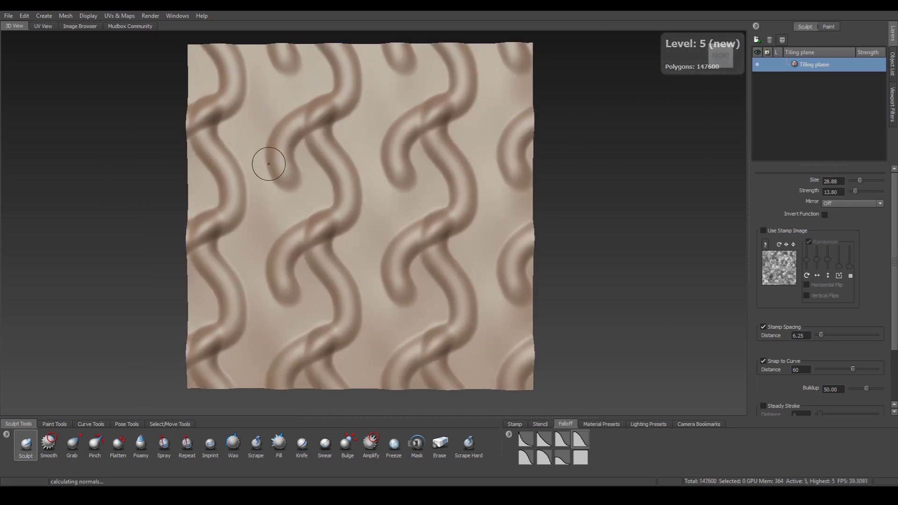
pyautogui.moveTo(265, 160); pyautogui.dragTo(421, 206)
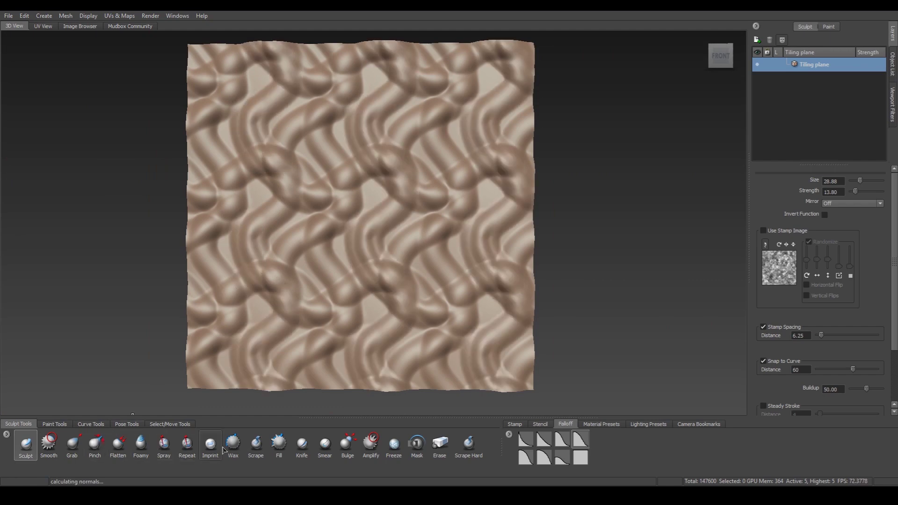
# - Flatten the raised ridges across the middle of the tiling plane with the Scrape tool at strength 50
pyautogui.keyDown('alt'); pyautogui.moveTo(325, 300); pyautogui.dragTo(405, 245, button='right'); pyautogui.keyUp('alt')
pyautogui.keyDown('alt'); pyautogui.moveTo(405, 245); pyautogui.dragTo(384, 216); pyautogui.keyUp('alt')
pyautogui.moveTo(383, 216); pyautogui.dragTo(372, 215)
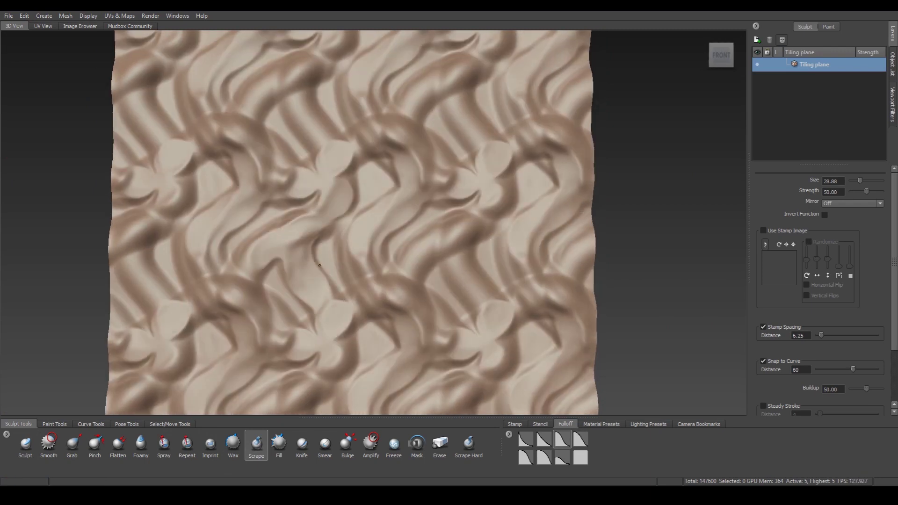
# - Open the finished ice sculpt from the recent files without saving the current scene, and inspect its tiled relief from several angles
pyautogui.click(9, 16)
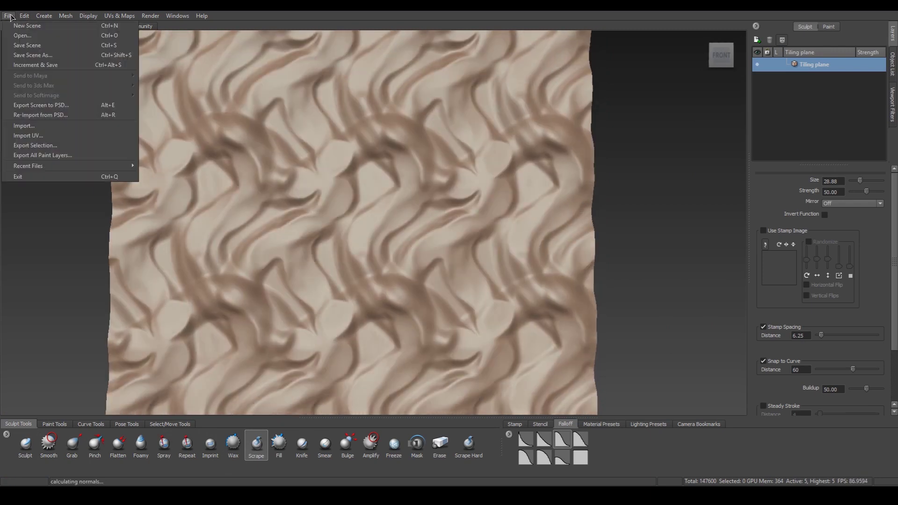
pyautogui.moveTo(40, 165)
pyautogui.click(179, 166)
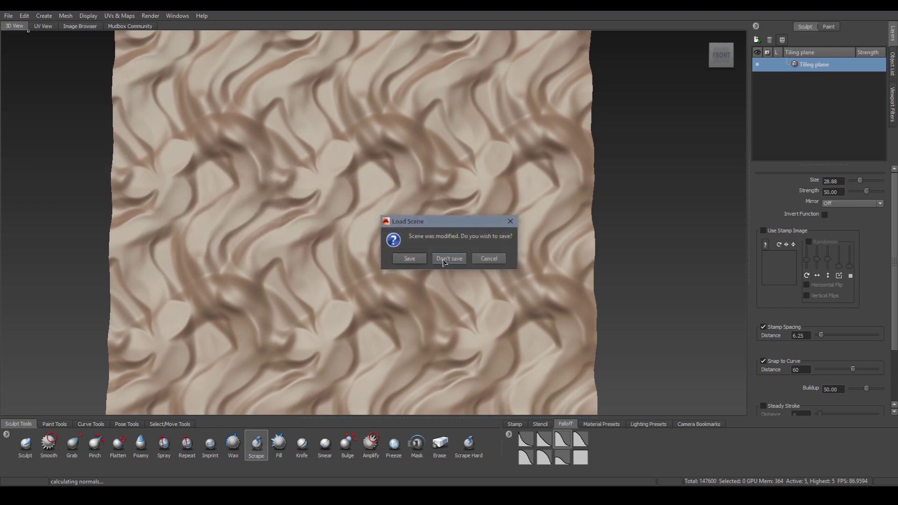
pyautogui.click(449, 258)
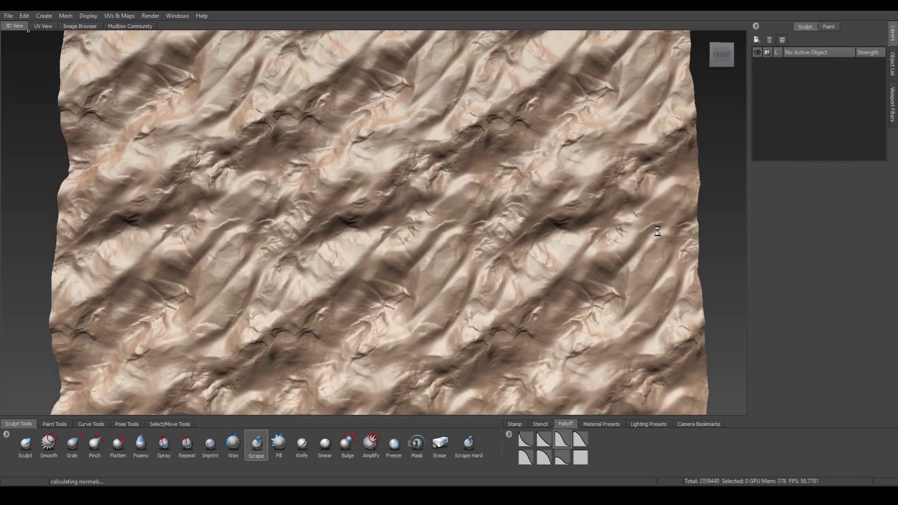
pyautogui.keyDown('alt'); pyautogui.moveTo(541, 236); pyautogui.dragTo(351, 205, button='right'); pyautogui.keyUp('alt')
pyautogui.keyDown('alt'); pyautogui.moveTo(441, 240); pyautogui.dragTo(465, 211); pyautogui.keyUp('alt')
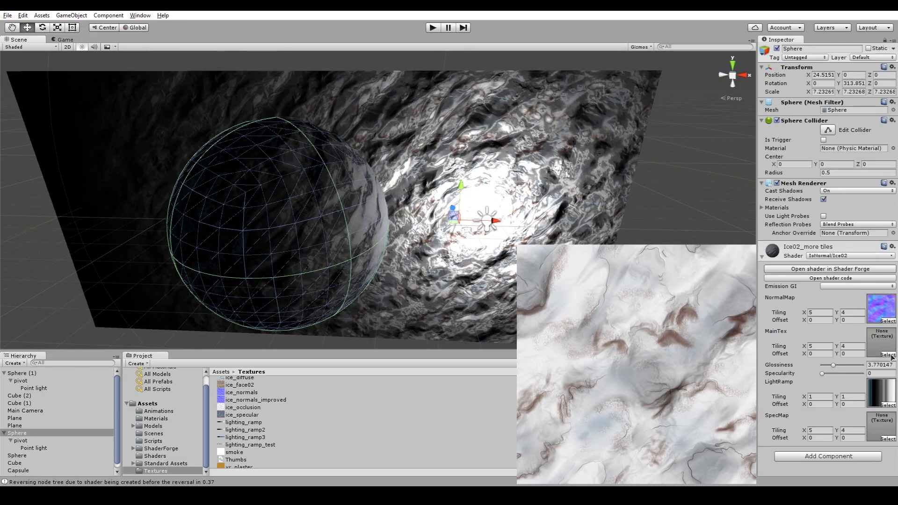
# - In Unity, assign the ice2_diffuse texture to the MainTex slot of the sphere's Ice02_more tiles material
pyautogui.click(892, 356)
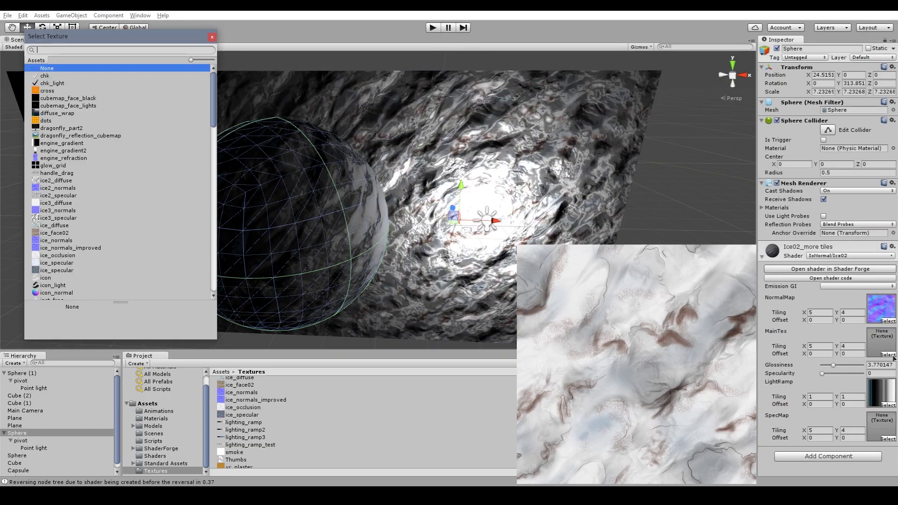
pyautogui.write('ice2')
pyautogui.press('Down')
pyautogui.press('Return')
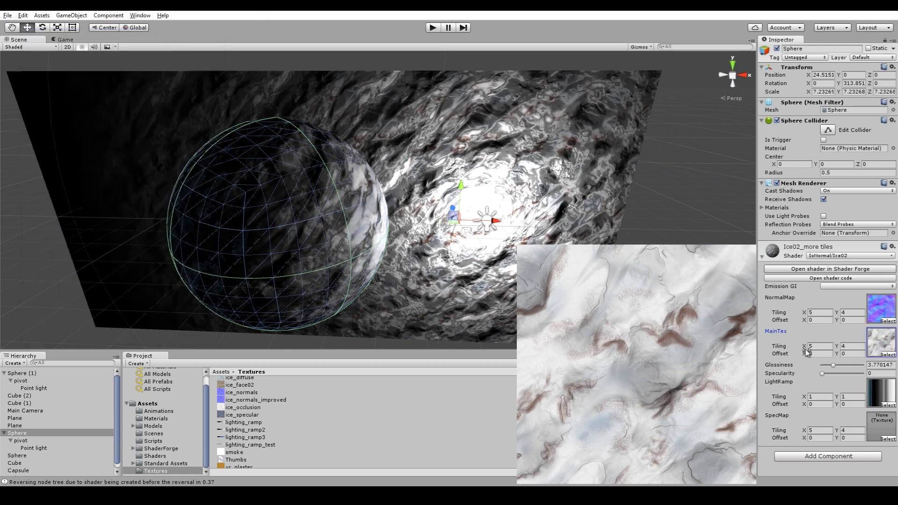
# - On the wall plane's Ice02 material, raise Specularity to 2.6 and assign ice2_specular to the SpecMap slot
pyautogui.click(585, 225)
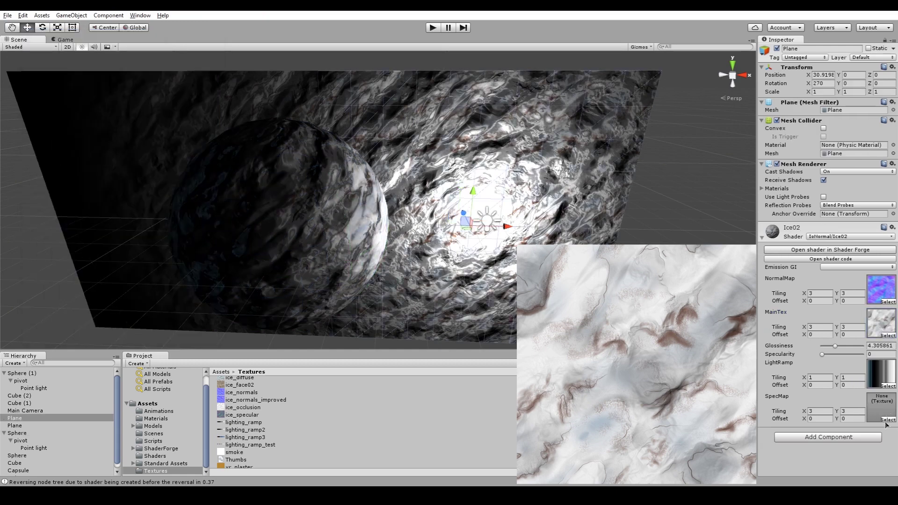
pyautogui.moveTo(833, 355); pyautogui.dragTo(850, 356)
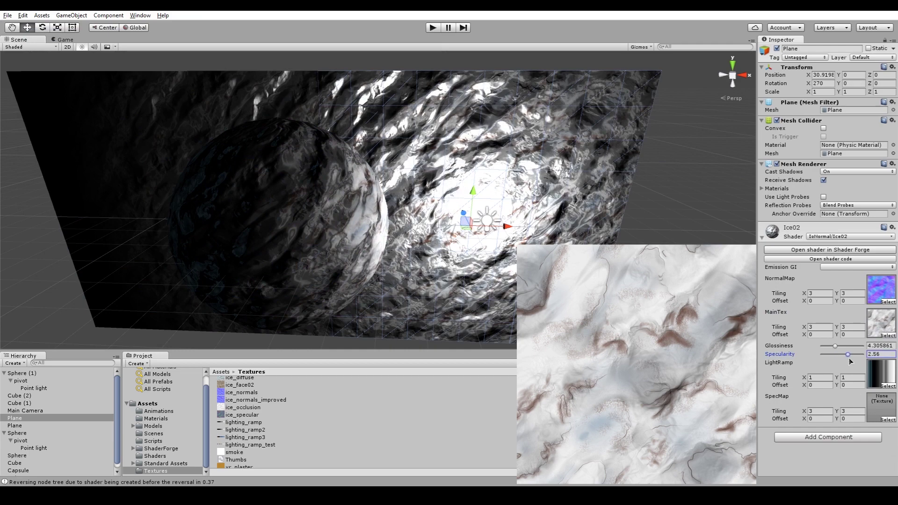
pyautogui.click(888, 419)
pyautogui.write('ice2')
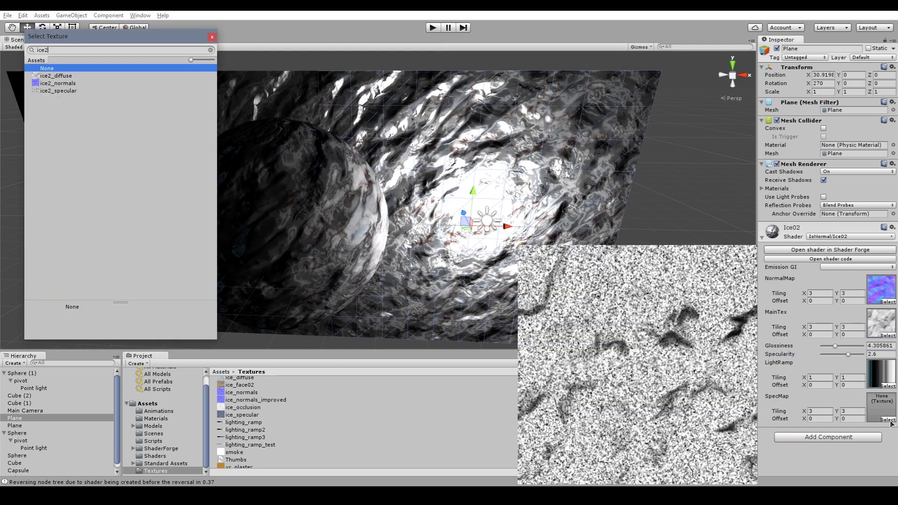
pyautogui.press('Down')
pyautogui.press('Down')
pyautogui.press('Down')
pyautogui.press('Return')
# - Assign the ice2_specular texture to the SpecMap slot of the sphere's Ice02_more tiles material
pyautogui.click(275, 257)
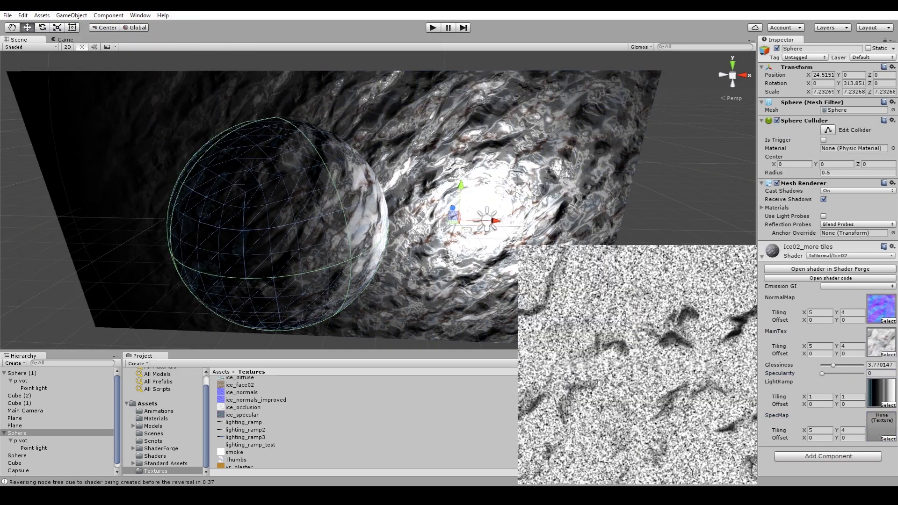
pyautogui.click(888, 440)
pyautogui.write('ice2')
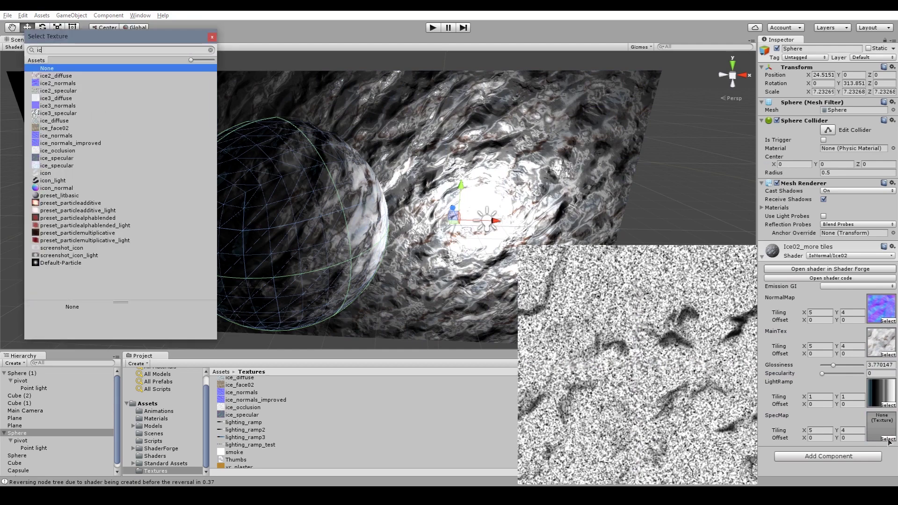
pyautogui.press('Down')
pyautogui.press('Down')
pyautogui.press('Down')
pyautogui.press('Return')
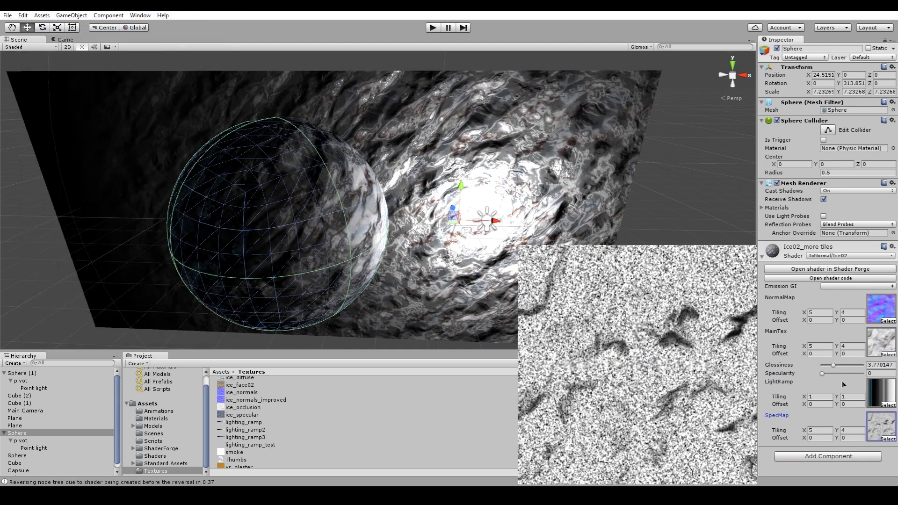
# - Move the point light in front of the wall plane to check the specular highlights on the ice surfaces
pyautogui.click(654, 169)
pyautogui.click(498, 231)
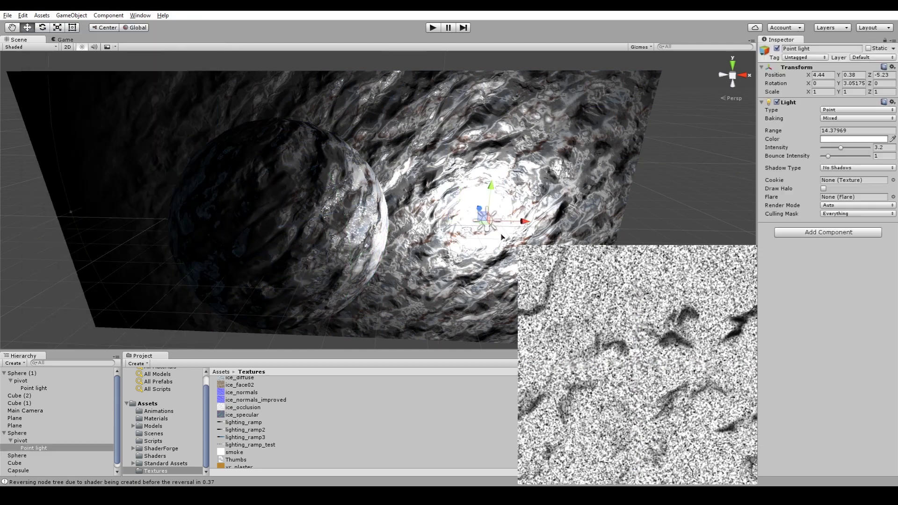
pyautogui.keyDown('alt'); pyautogui.moveTo(501, 234); pyautogui.dragTo(459, 156); pyautogui.keyUp('alt')
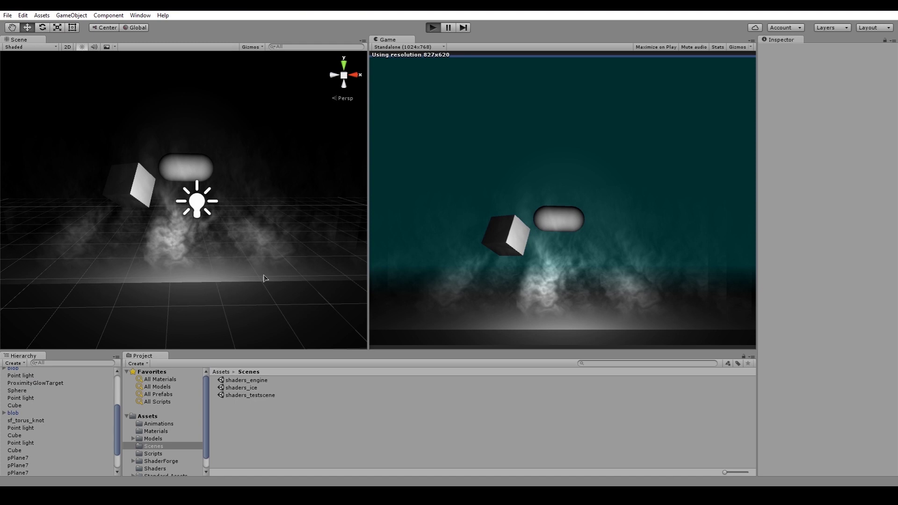
# - View the playing steam scene from several angles and shift its point light to about X -10.09, Y 2.15
pyautogui.press('alt')
pyautogui.keyDown('alt'); pyautogui.moveTo(227, 220); pyautogui.dragTo(240, 244); pyautogui.keyUp('alt')
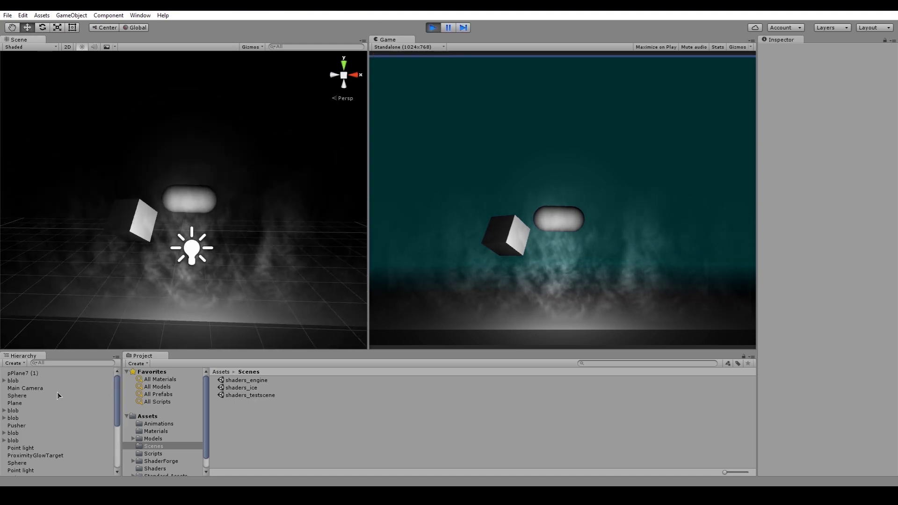
pyautogui.keyDown('alt'); pyautogui.moveTo(177, 266); pyautogui.dragTo(140, 260); pyautogui.keyUp('alt')
pyautogui.click(70, 211)
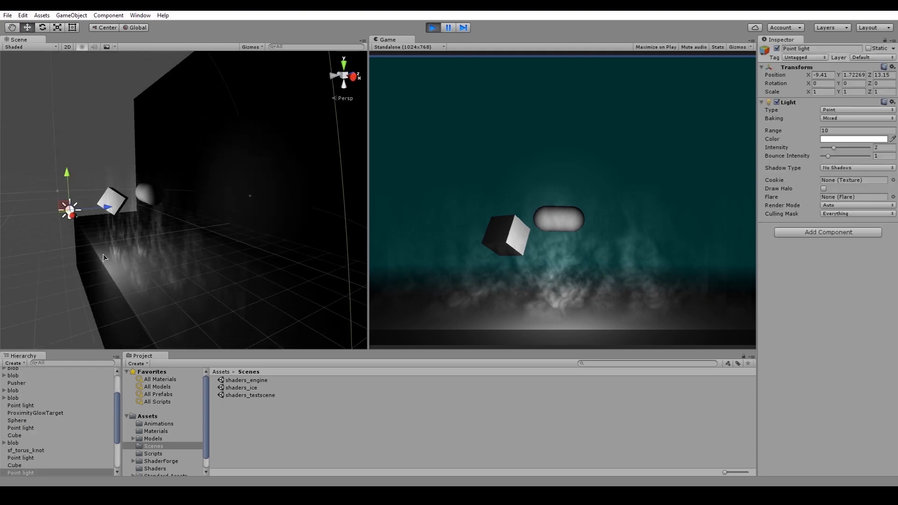
pyautogui.press('f')
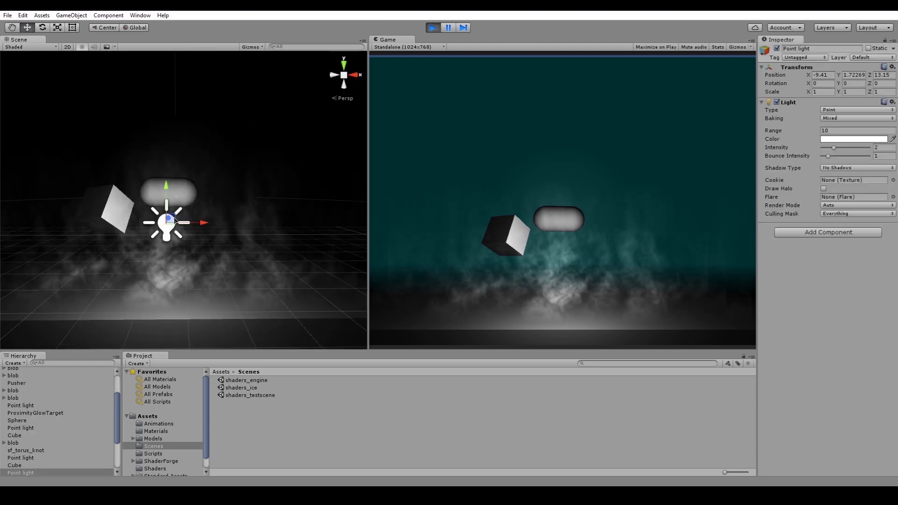
pyautogui.moveTo(174, 220); pyautogui.dragTo(243, 276)
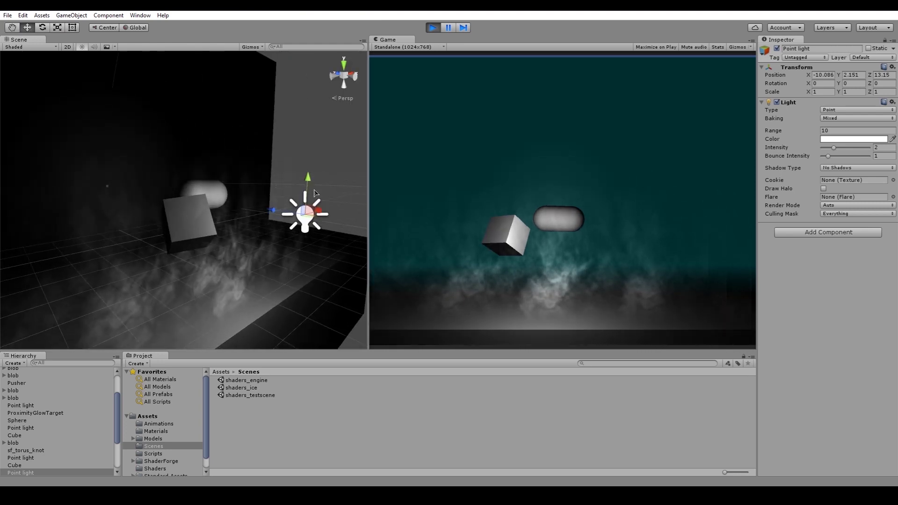
# - Restart play mode, view the steam around the cube and capsule from another angle, and stop playback
pyautogui.click(434, 28)
pyautogui.click(434, 27)
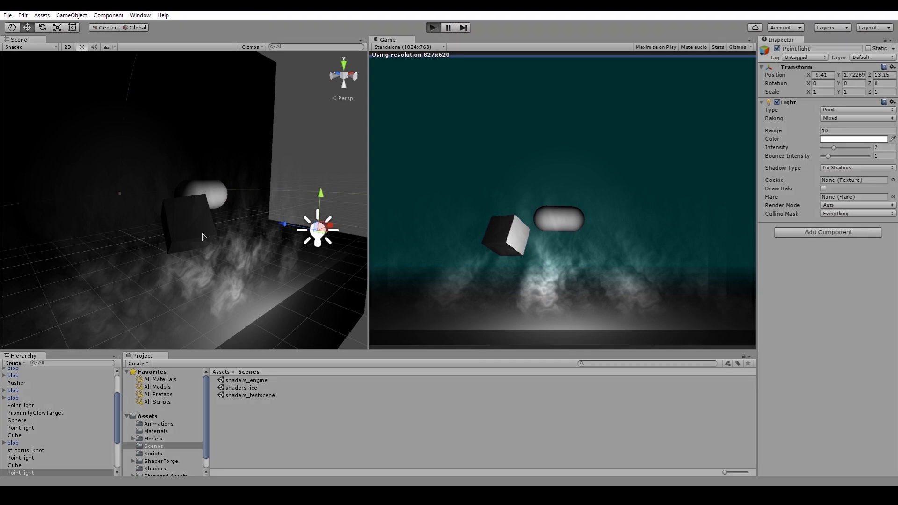
pyautogui.keyDown('alt'); pyautogui.moveTo(253, 256); pyautogui.dragTo(174, 248); pyautogui.keyUp('alt')
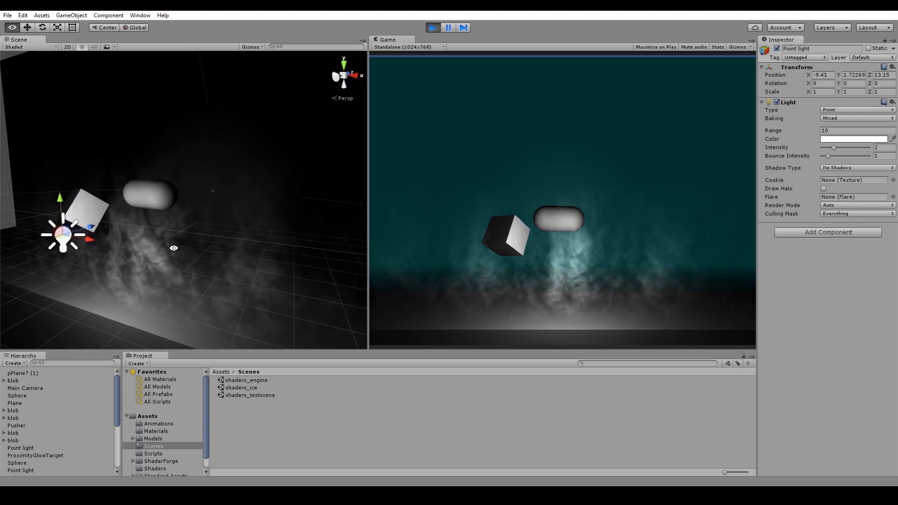
pyautogui.click(432, 28)
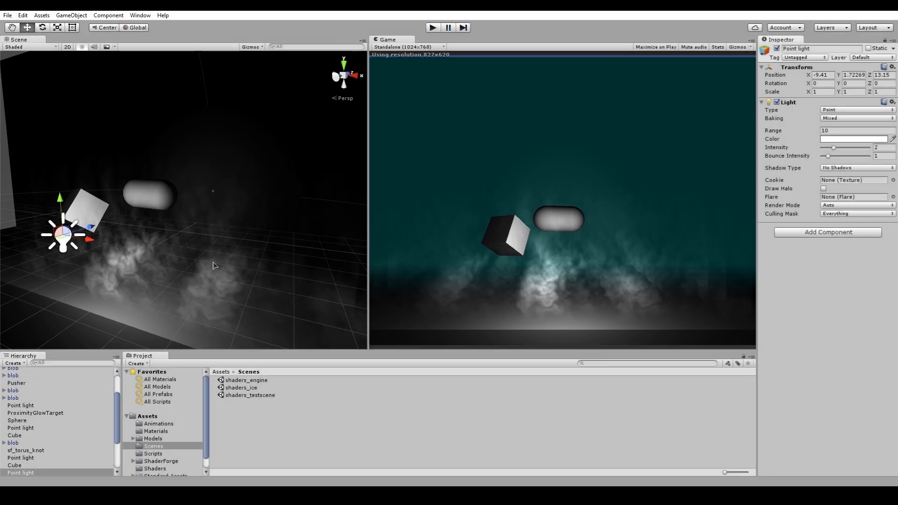
# - Open the steam plane's shader in Shader Forge and examine its texture, vertex colour opacity and random UV start nodes
pyautogui.click(203, 267)
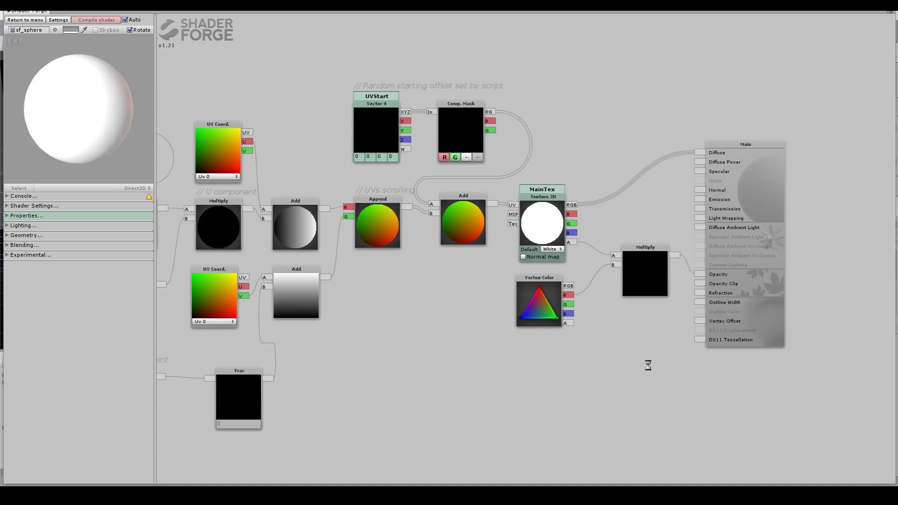
pyautogui.scroll(-3, 588, 363)
pyautogui.scroll(-2, 414, 346)
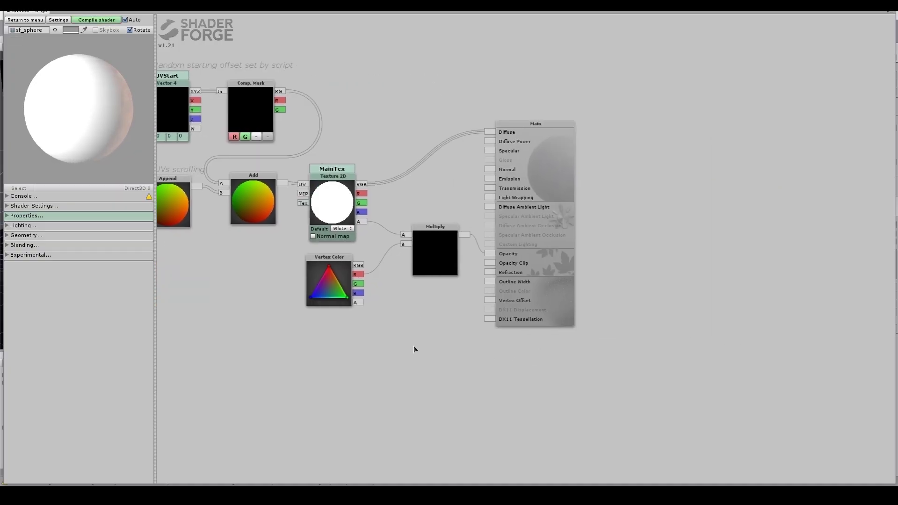
pyautogui.scroll(2, 459, 348)
pyautogui.moveTo(431, 270); pyautogui.dragTo(493, 177)
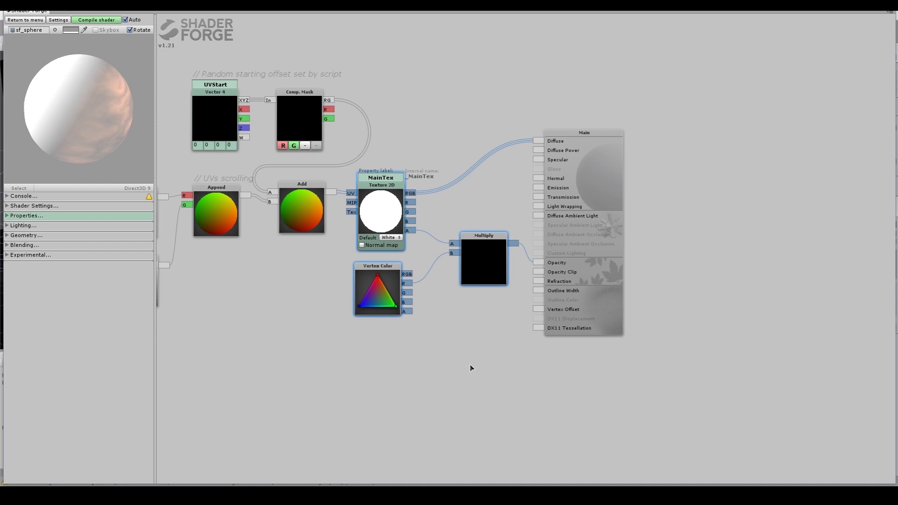
pyautogui.moveTo(271, 328); pyautogui.dragTo(556, 352)
pyautogui.moveTo(431, 78); pyautogui.dragTo(591, 153)
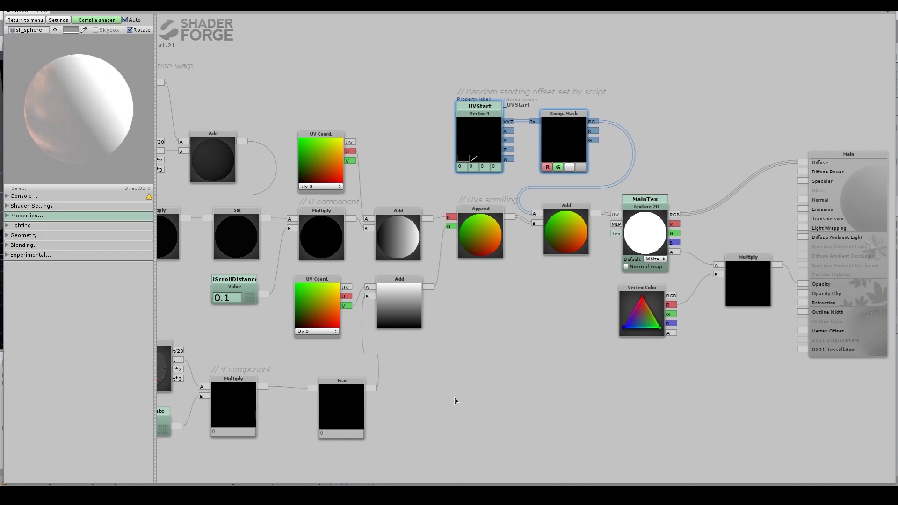
# - Examine the node groups that scroll the V and U components of the steam's UVs, including the world position warp
pyautogui.moveTo(454, 400); pyautogui.dragTo(673, 372)
pyautogui.moveTo(317, 426); pyautogui.dragTo(620, 319)
pyautogui.keyDown('shift'); pyautogui.moveTo(493, 319); pyautogui.dragTo(576, 302); pyautogui.keyUp('shift')
pyautogui.keyDown('shift'); pyautogui.moveTo(669, 317); pyautogui.dragTo(641, 288); pyautogui.keyUp('shift')
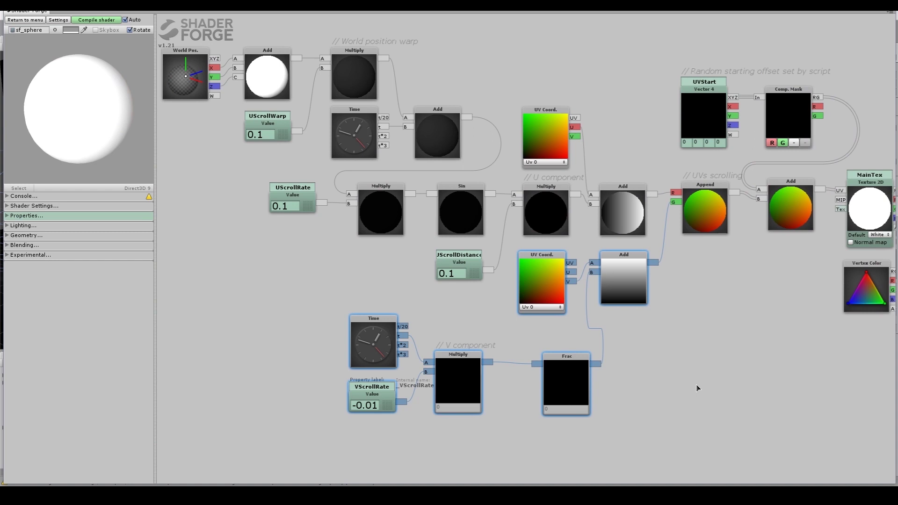
pyautogui.moveTo(696, 335); pyautogui.dragTo(719, 370, button='middle')
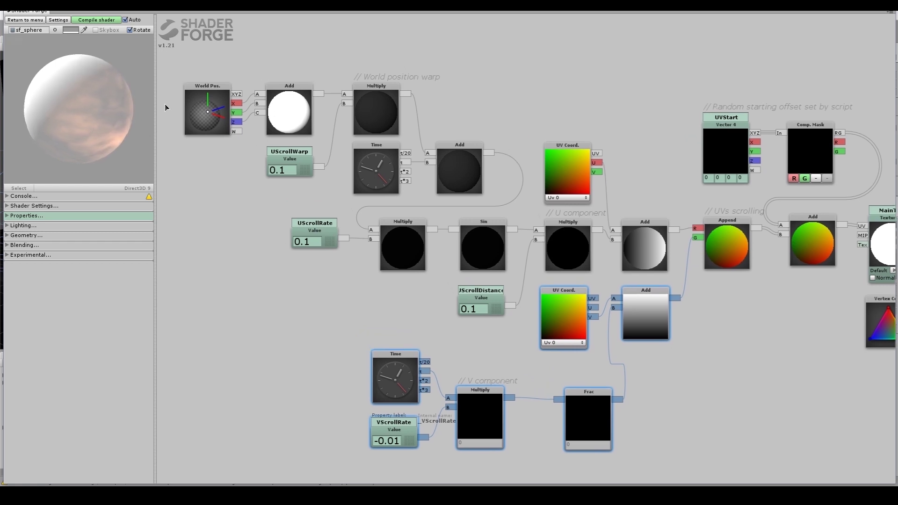
pyautogui.moveTo(166, 104); pyautogui.dragTo(665, 260)
pyautogui.keyDown('shift'); pyautogui.moveTo(439, 299); pyautogui.dragTo(489, 326); pyautogui.keyUp('shift')
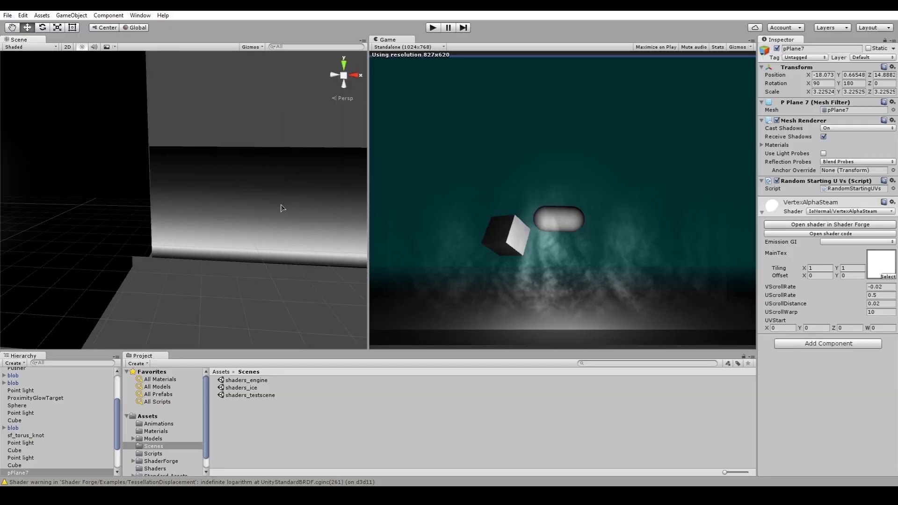
# - Select and frame the vertex-coloured plane pPlane7 (1), and inspect its black-to-white gradient around the mesh
pyautogui.click(281, 224)
pyautogui.press('f')
pyautogui.keyDown('alt'); pyautogui.moveTo(160, 227); pyautogui.dragTo(459, 257, button='right'); pyautogui.keyUp('alt')
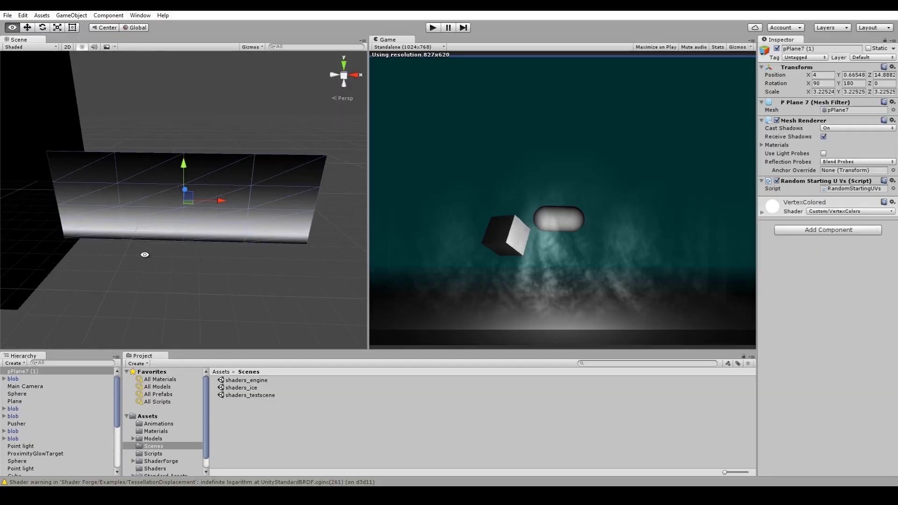
pyautogui.keyDown('alt'); pyautogui.moveTo(145, 254); pyautogui.dragTo(59, 233); pyautogui.keyUp('alt')
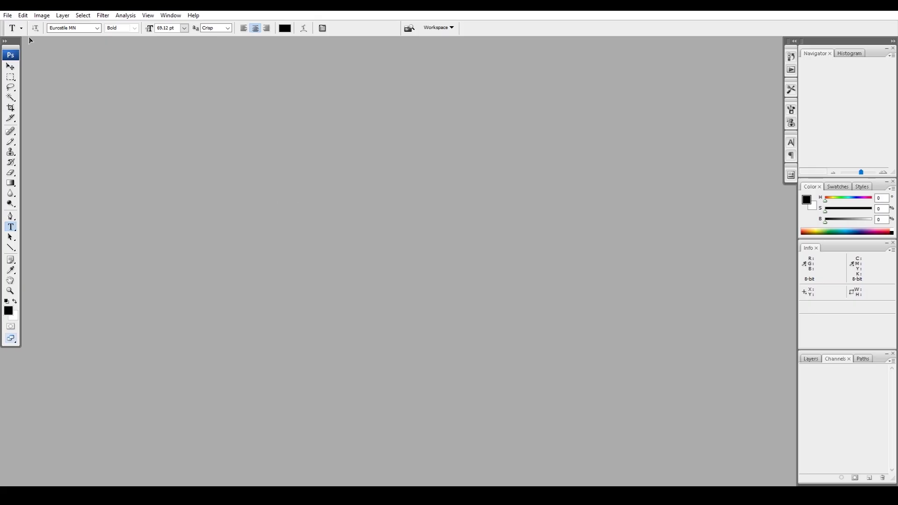
# - In Photoshop, create a new 256 × 256 pixel 8-bit grayscale document with a white background and view it at 200%
pyautogui.click(7, 15)
pyautogui.click(18, 22)
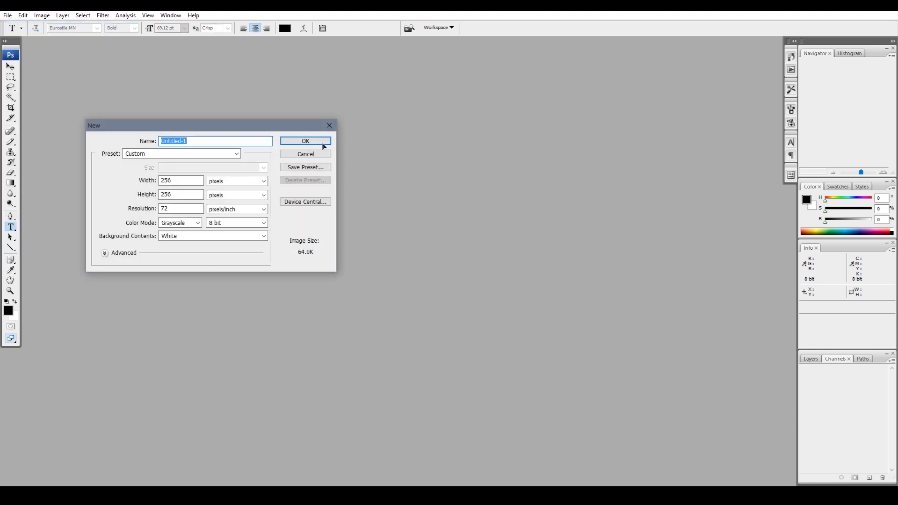
pyautogui.click(323, 144)
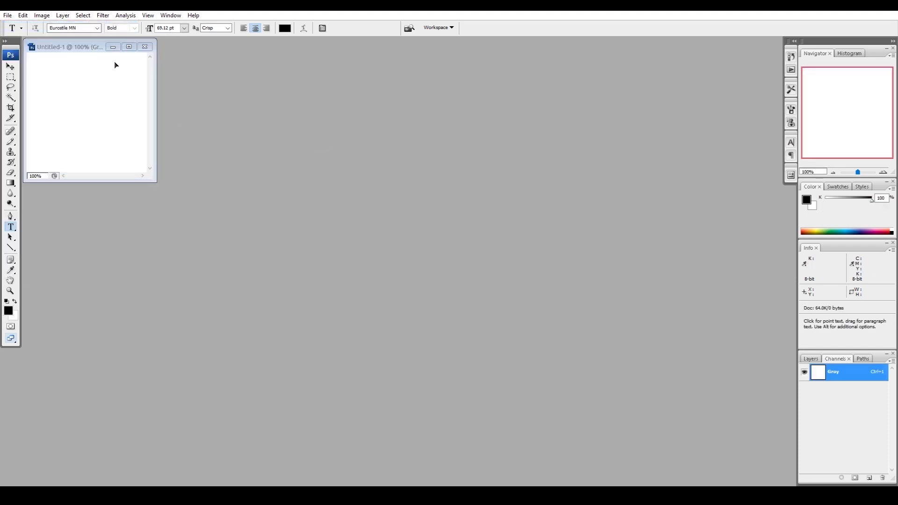
pyautogui.hotkey('ctrl', '+')
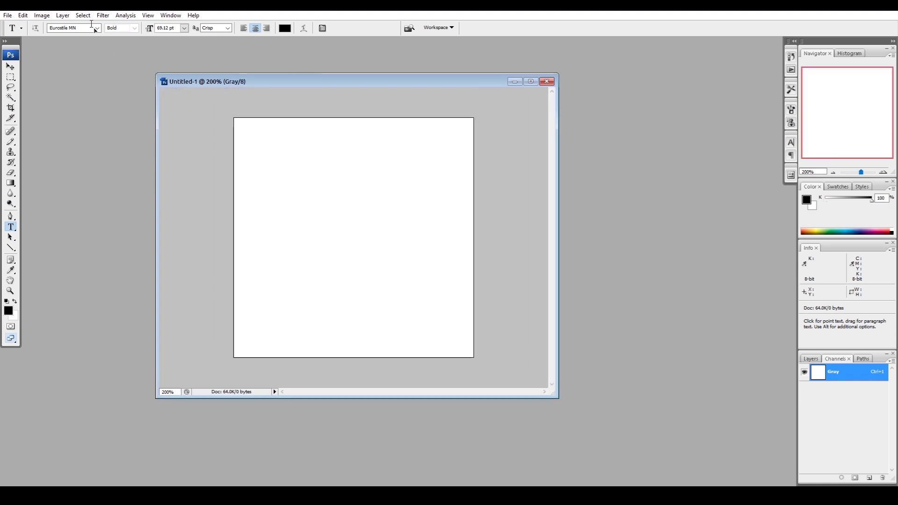
# - Fill the blank grayscale canvas with the Clouds render filter
pyautogui.click(103, 15)
pyautogui.moveTo(71, 154)
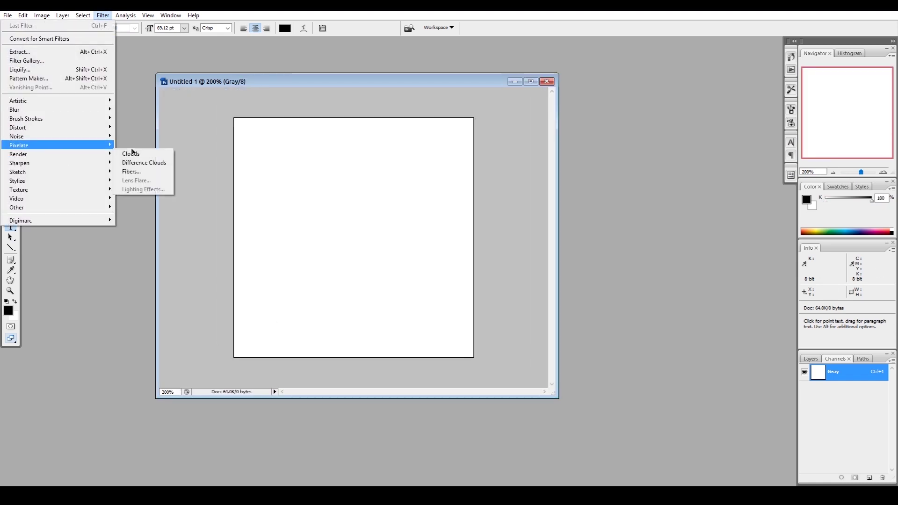
pyautogui.click(133, 154)
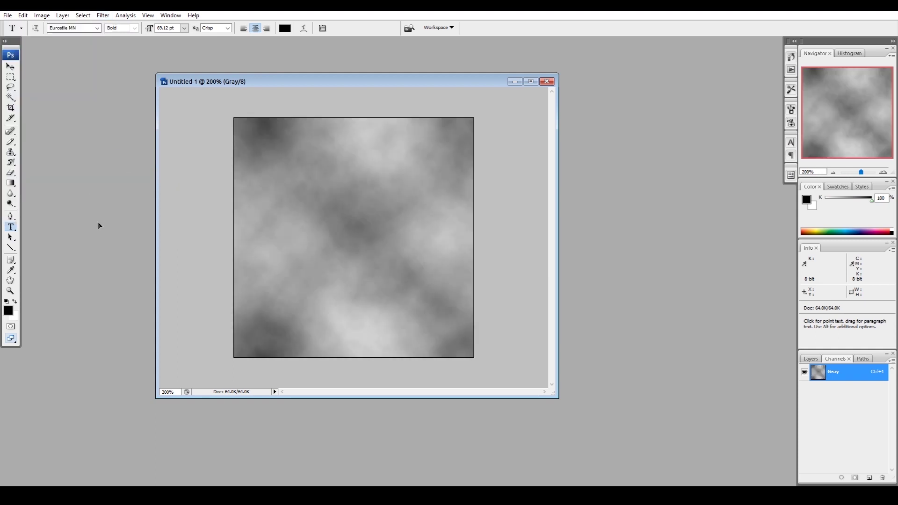
# - Reapply the Clouds filter three times to generate a different random cloud pattern on the canvas
pyautogui.hotkey('ctrl', 'f')
pyautogui.hotkey('ctrl', 'f')
pyautogui.hotkey('ctrl', 'f')
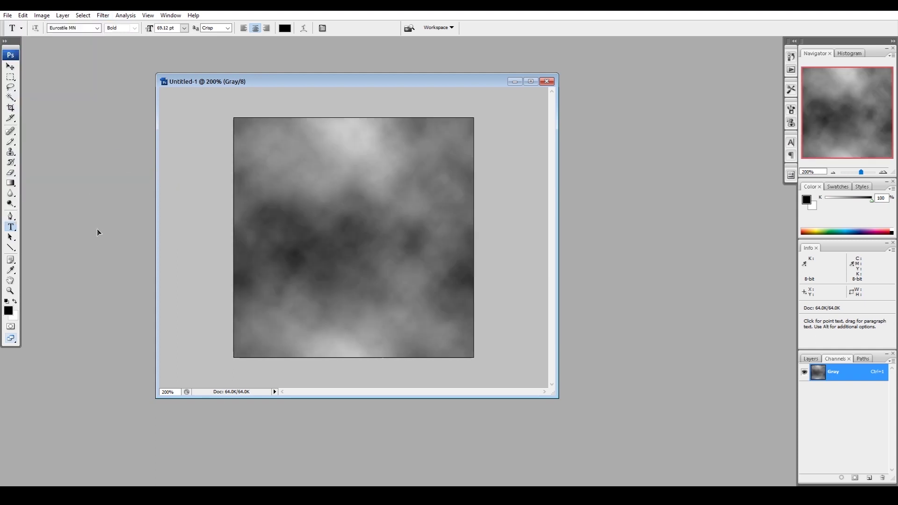
# - Apply the Difference Clouds render filter to the cloud image and repeat it about eight times to build up wispy, veined detail
pyautogui.click(103, 15)
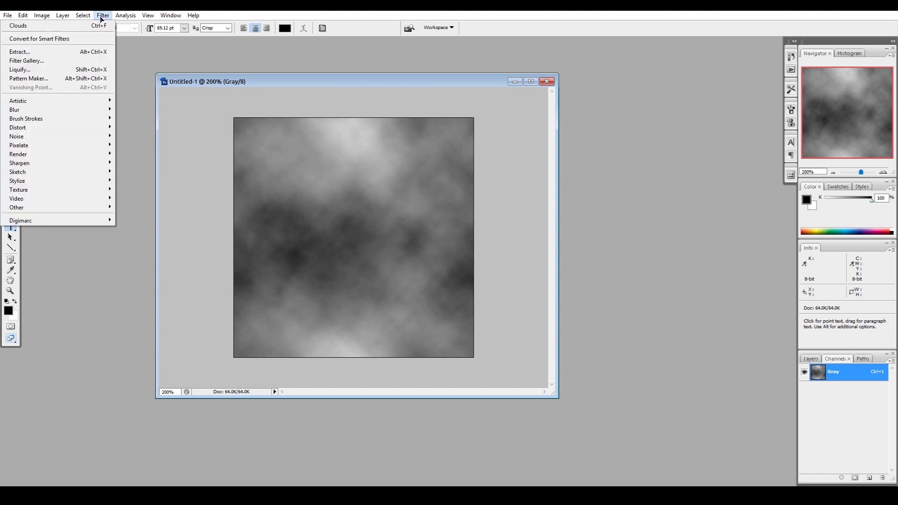
pyautogui.moveTo(94, 154)
pyautogui.click(140, 164)
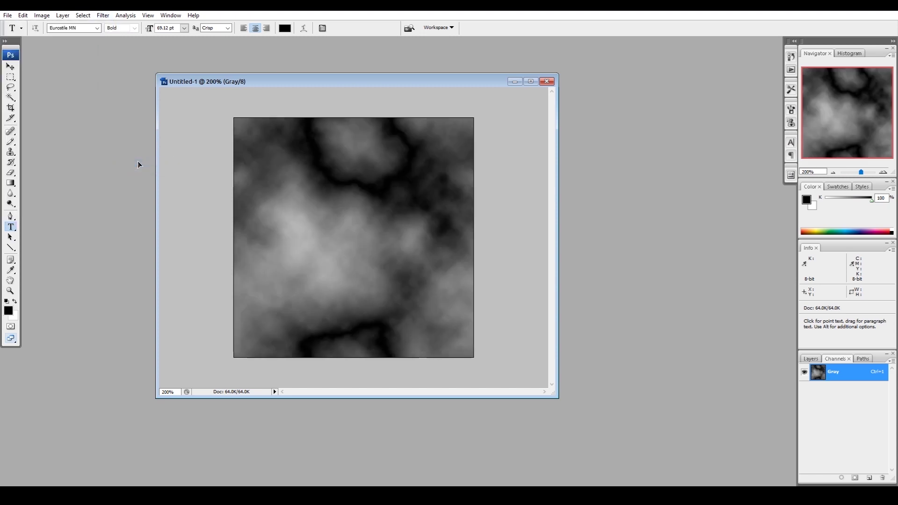
pyautogui.click(103, 16)
pyautogui.click(99, 25)
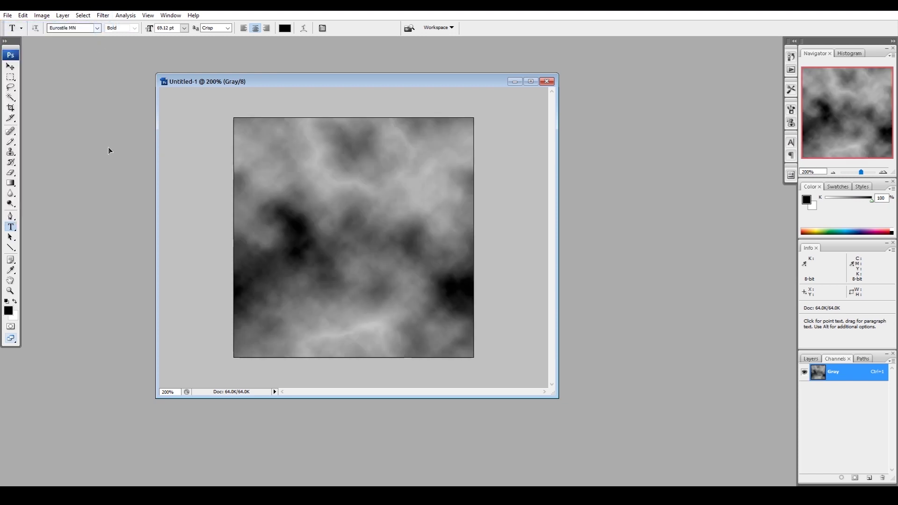
pyautogui.hotkey('ctrl', 'f')
pyautogui.hotkey('ctrl', 'f')
pyautogui.hotkey('ctrl', 'f')
pyautogui.hotkey('ctrl', 'f')
pyautogui.hotkey('ctrl', 'f')
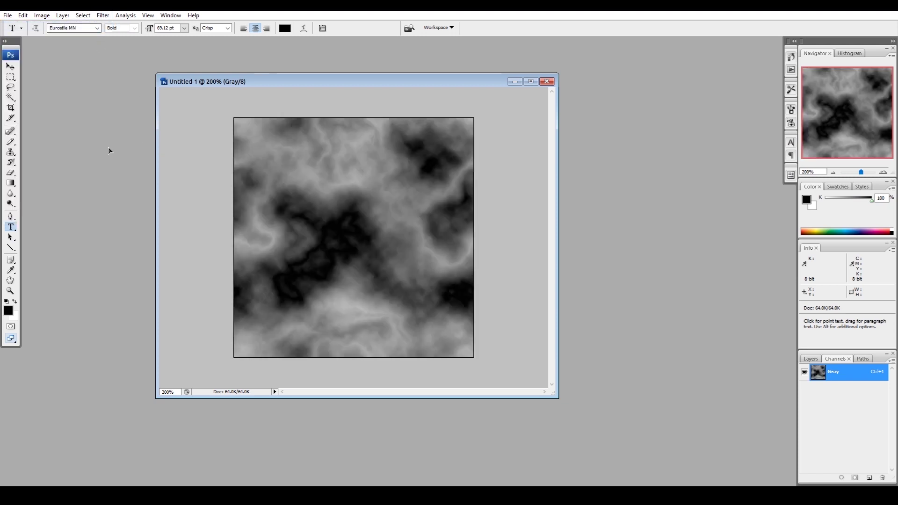
pyautogui.hotkey('ctrl', 'f')
pyautogui.hotkey('ctrl', 'f')
pyautogui.hotkey('ctrl', 'f')
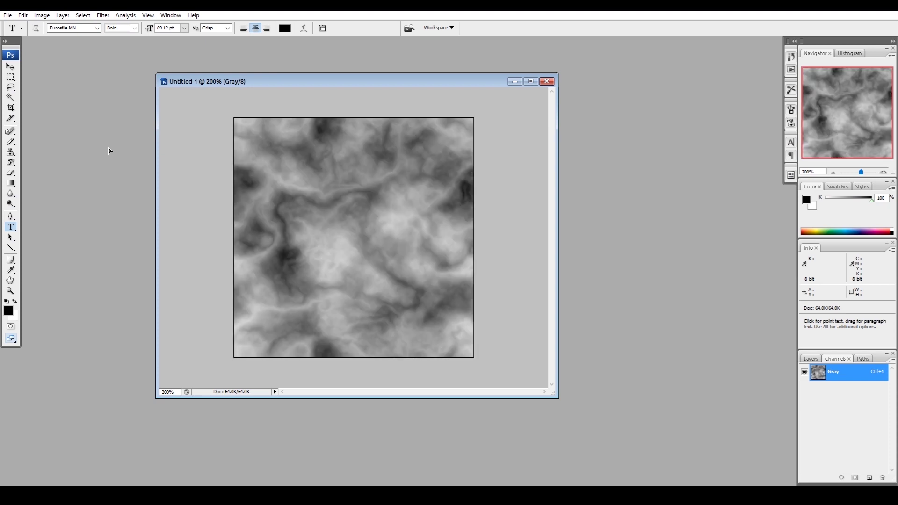